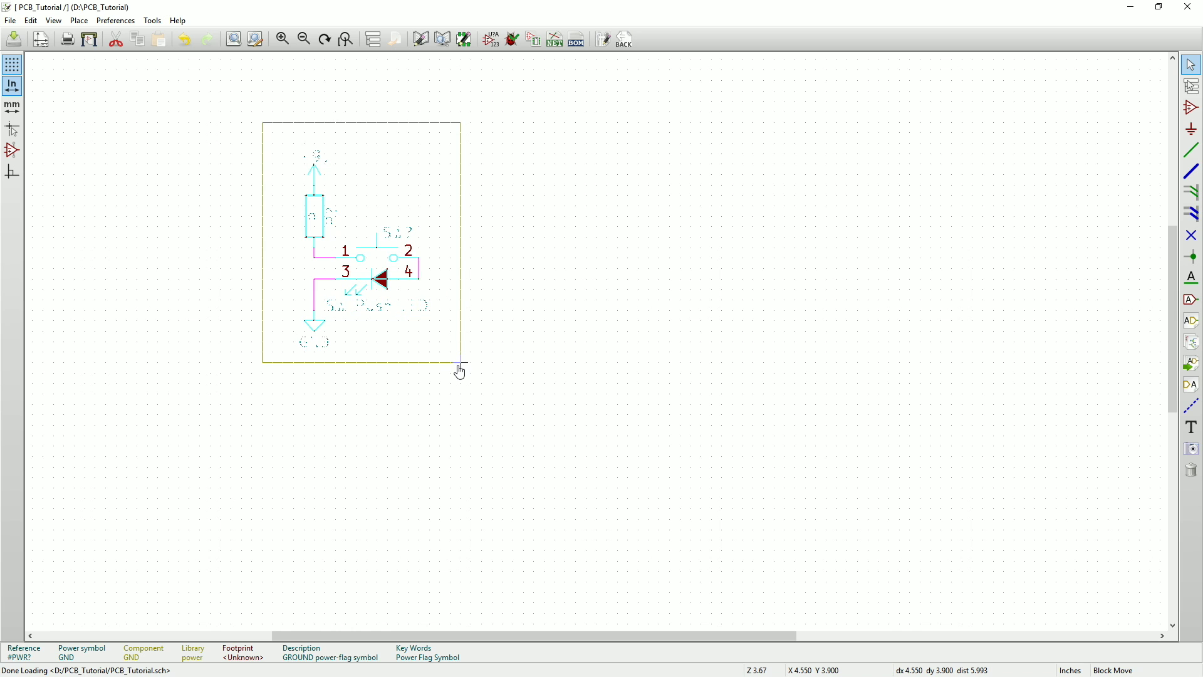
Copy the selected resistor and LED push-button circuit, place the duplicate to its right, and block-select both circuits.
right_click(461, 372)
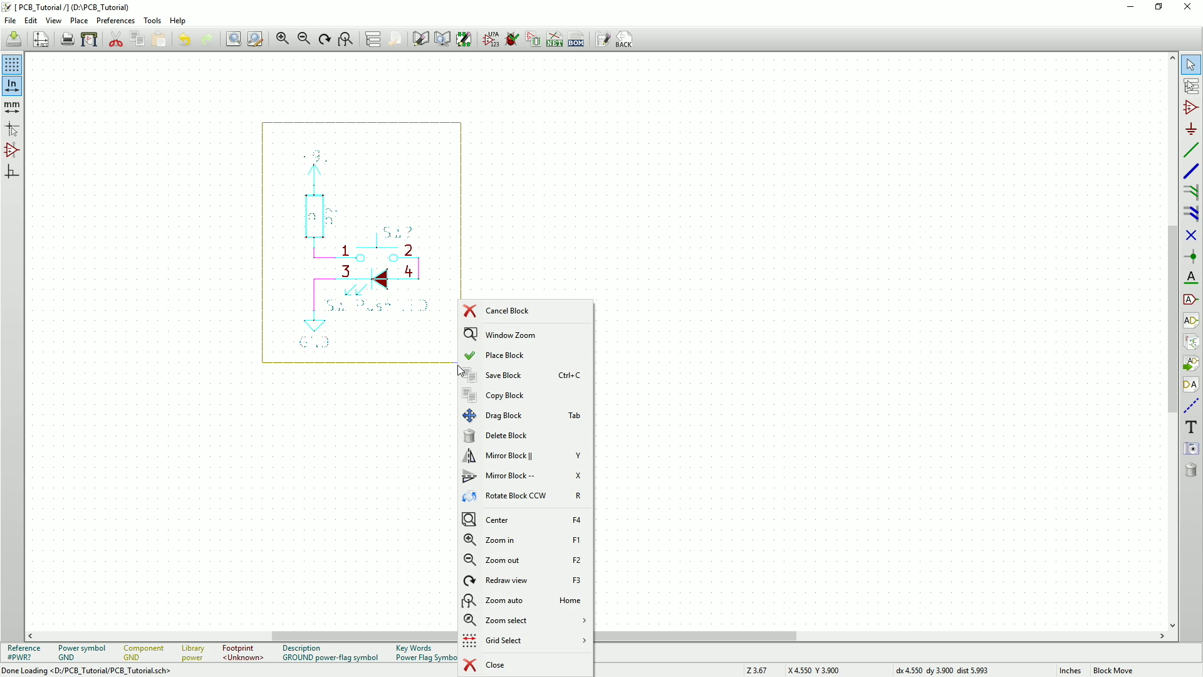
left_click(505, 395)
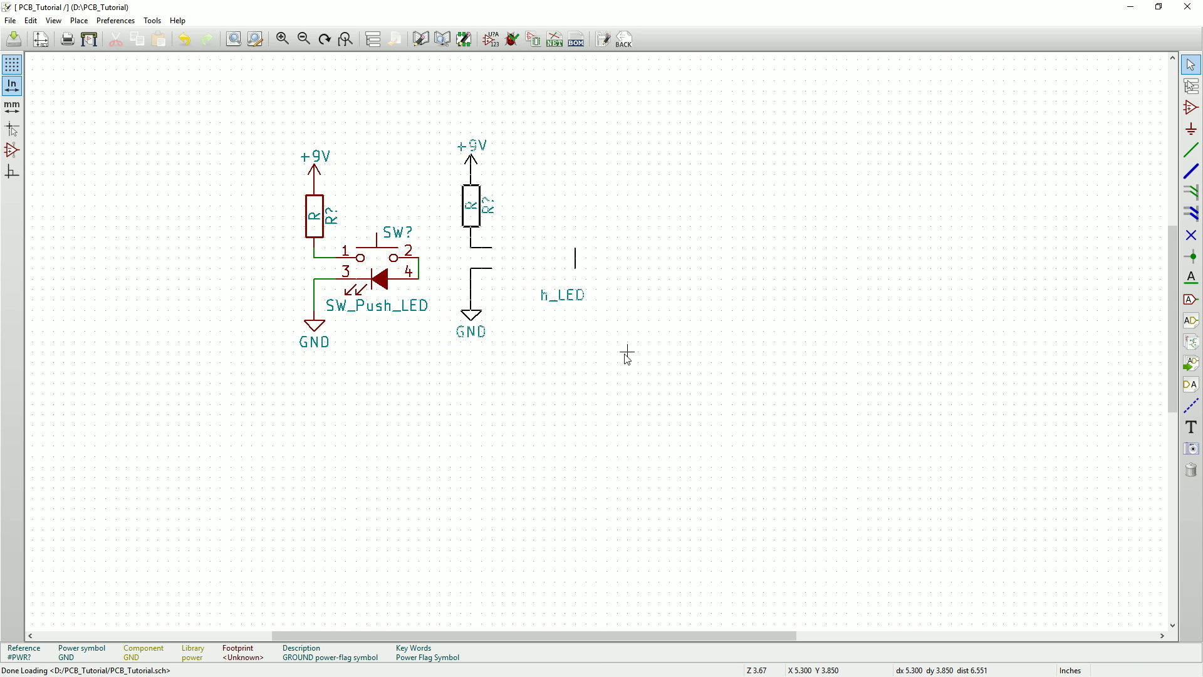
left_click(671, 367)
left_click_drag(682, 382, 261, 125)
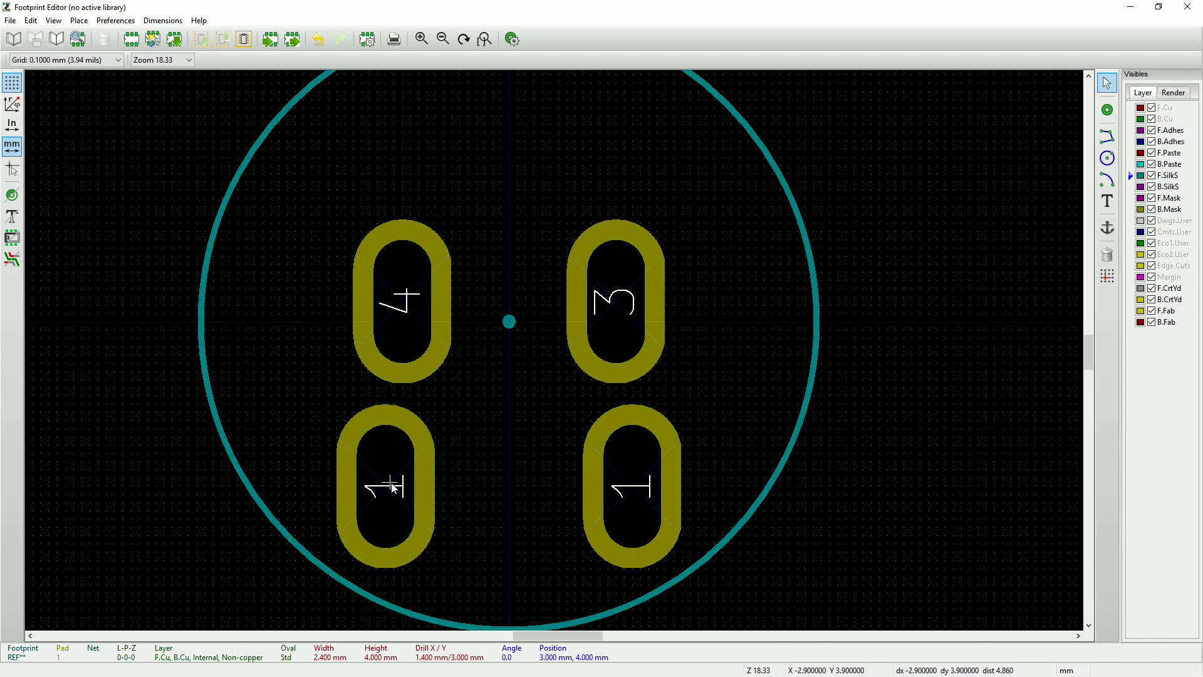
Open the properties of the footprint's lower-left oval pad.
double_click(393, 488)
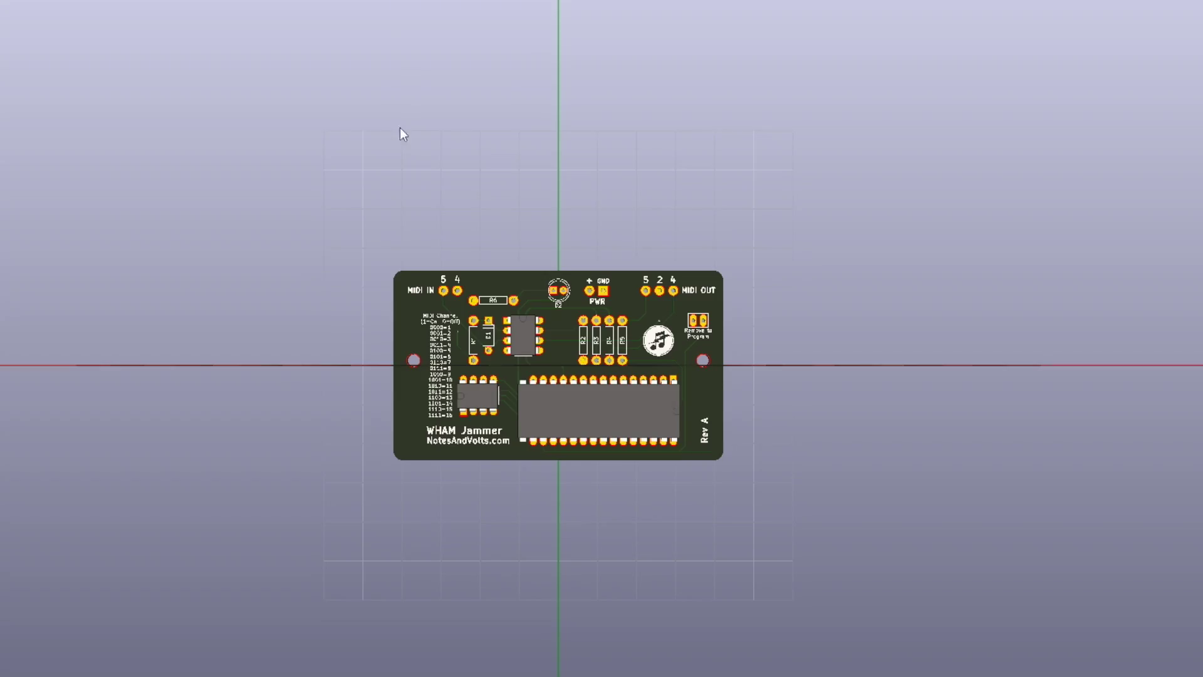
Examine the WHAM Jammer board up close in the 3D view, rotating it to see it from another angle.
scroll(596, 344, "up", 5)
left_click_drag(600, 344, 168, 335)
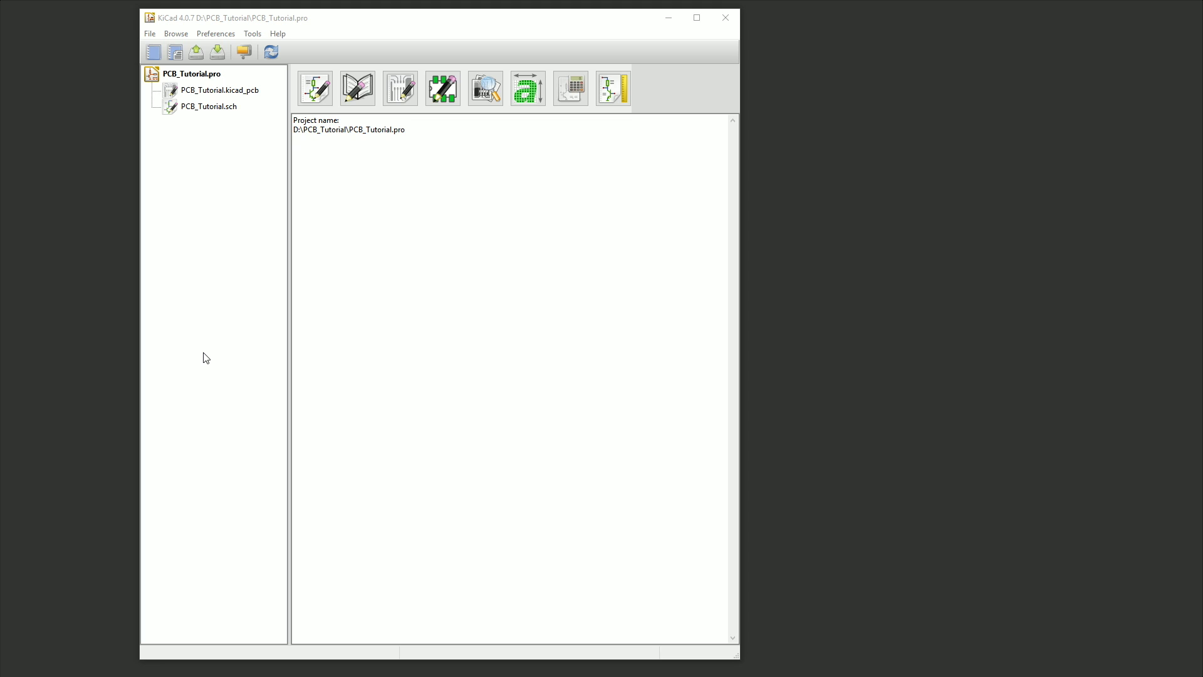
Open the PCB_Tutorial.sch schematic from the project and launch the Footprint Editor from it.
left_click(209, 107)
double_click(210, 107)
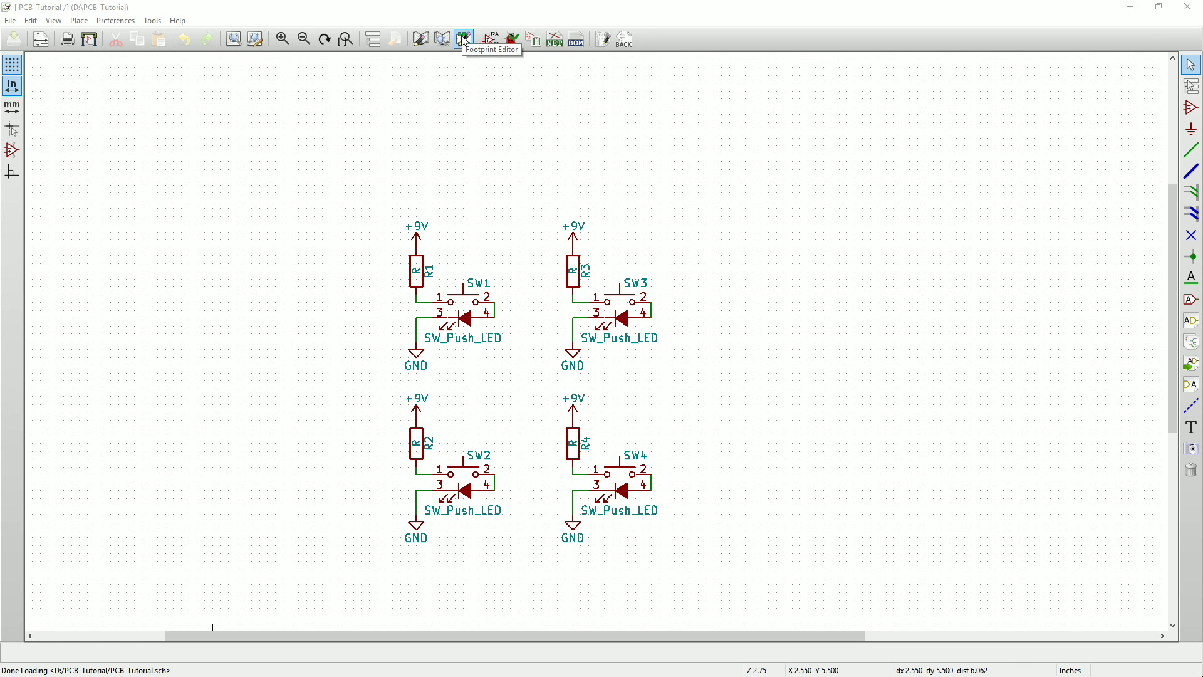
left_click(464, 40)
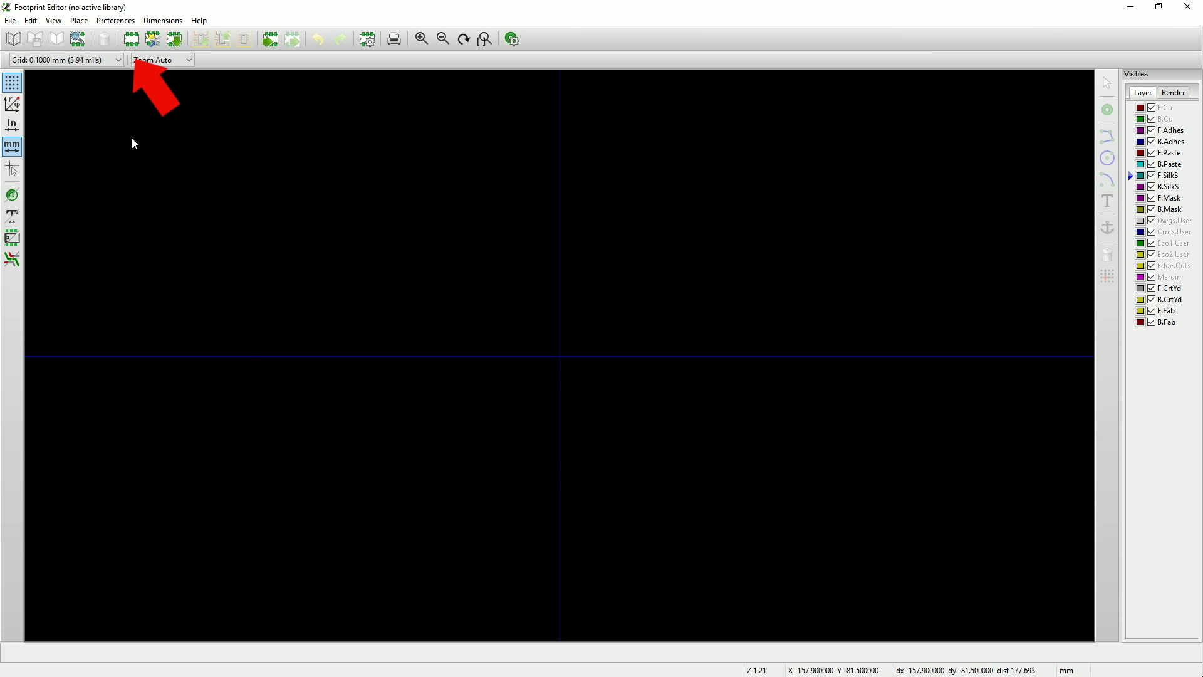
Create a new footprint named Button_R16_503.
left_click(131, 46)
type("Button_R16_503")
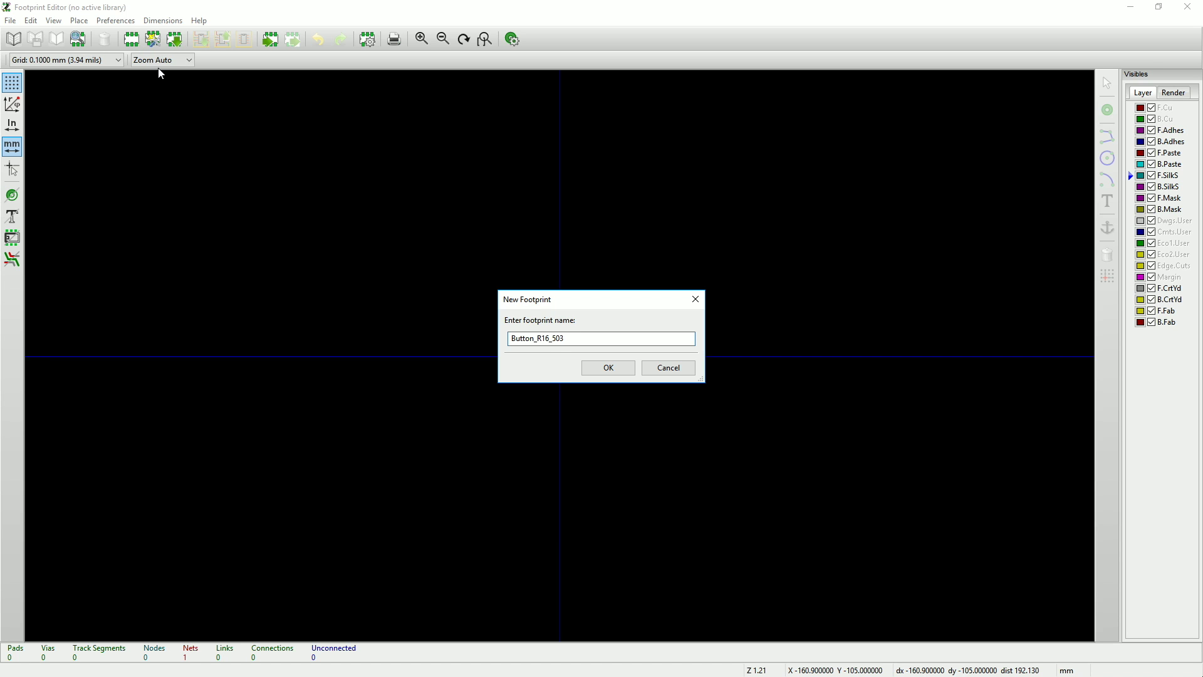
left_click(602, 370)
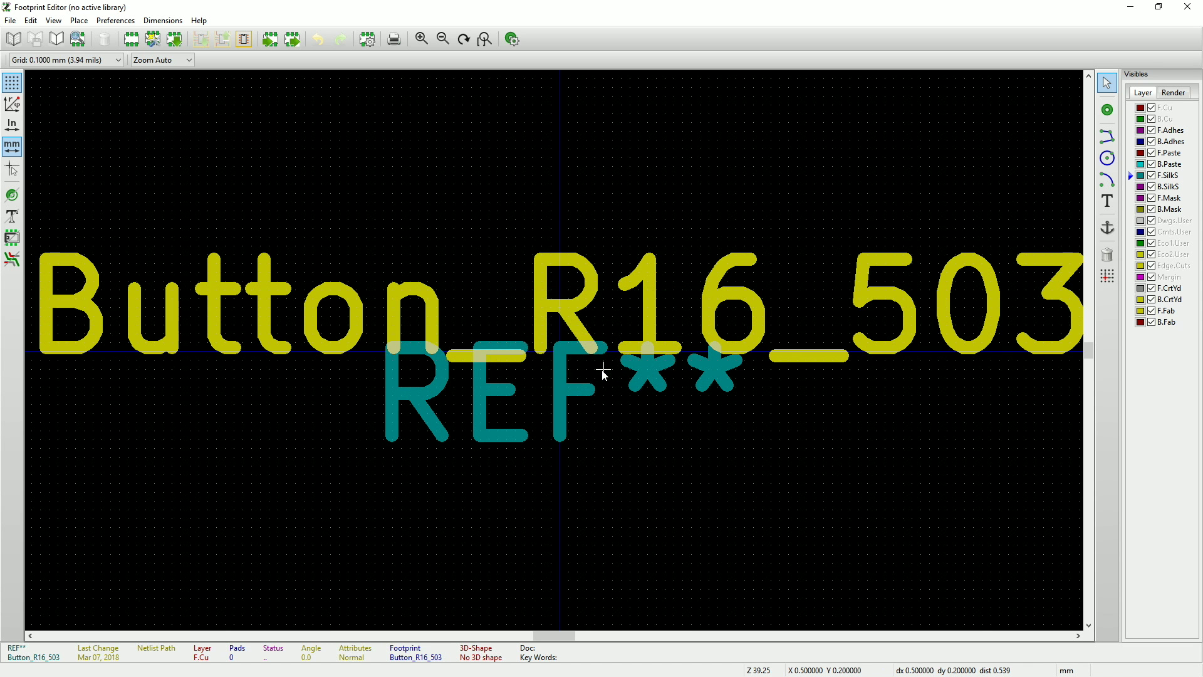
Set the footprint editing grid to 0.5000 mm.
scroll(602, 371, "down", 3)
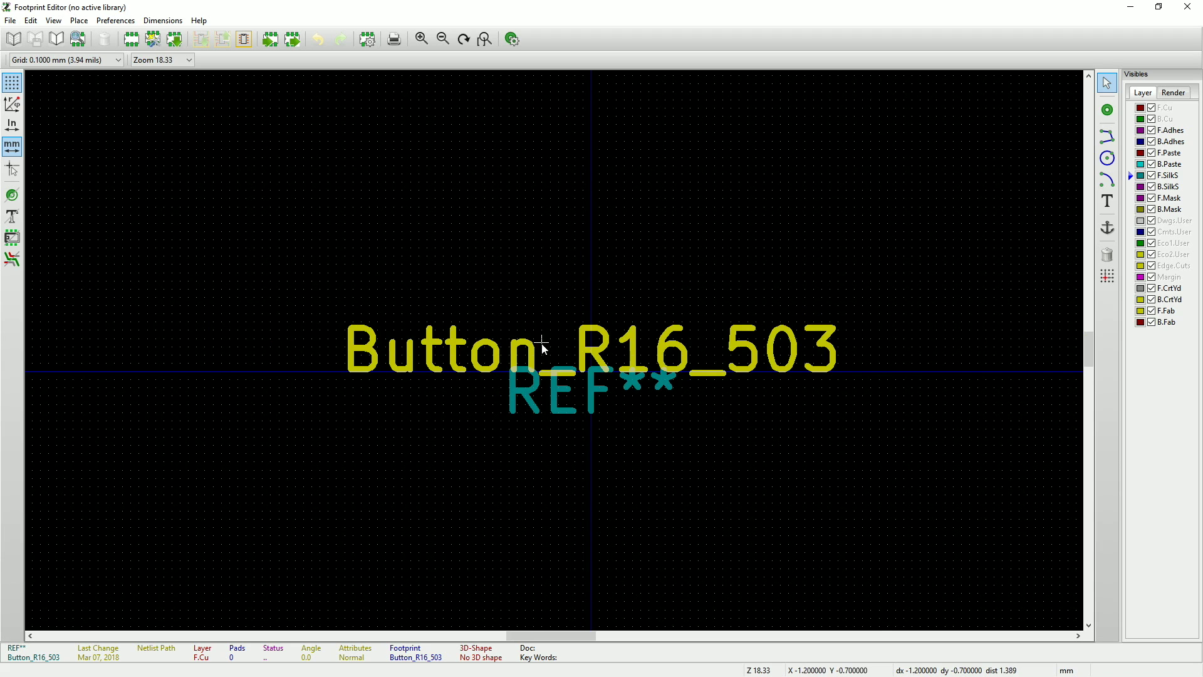
scroll(557, 356, "down", 1)
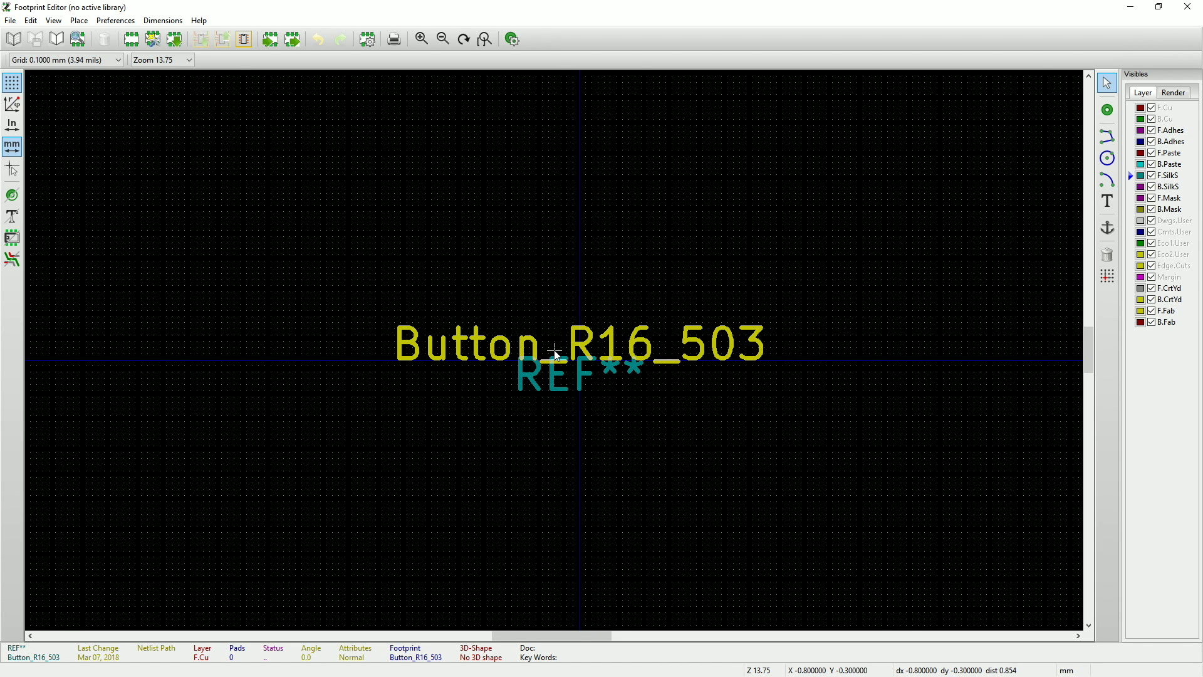
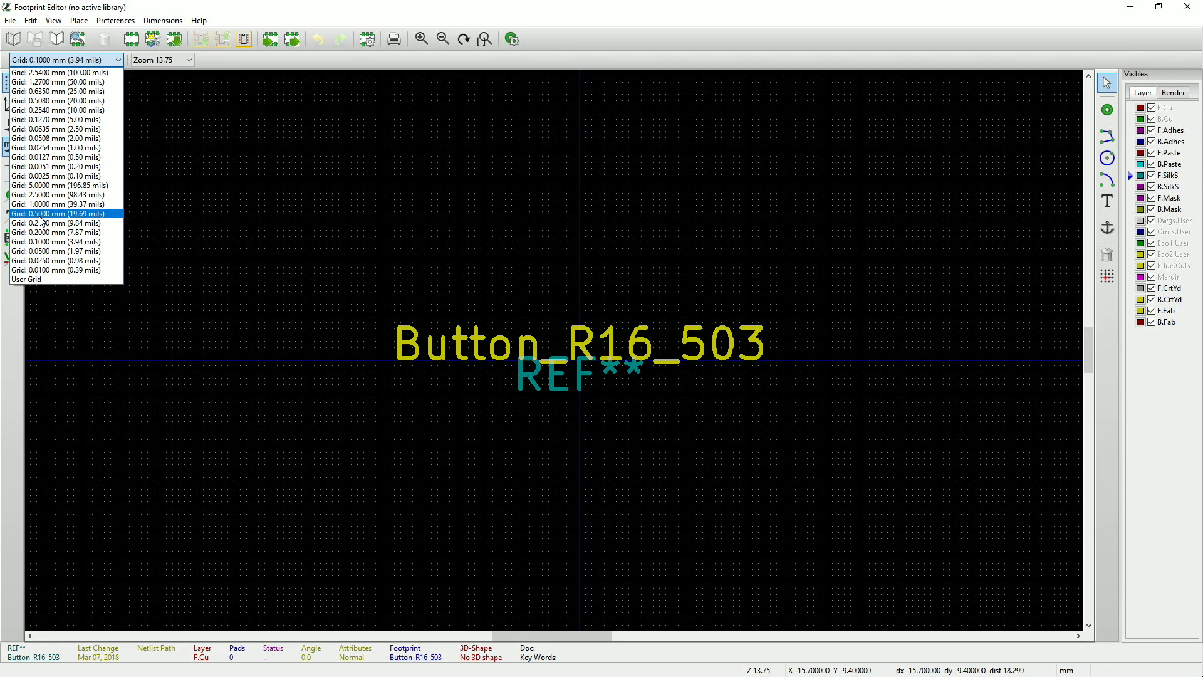
left_click(39, 215)
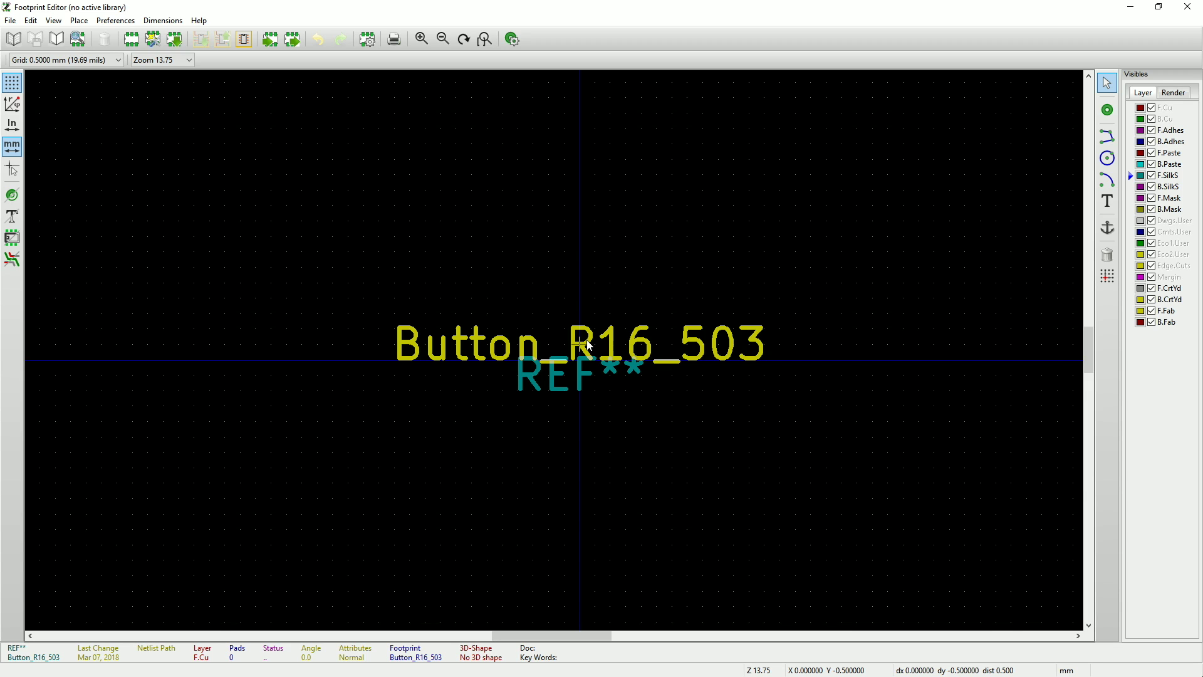
left_click(588, 345)
scroll(588, 344, "up", 2)
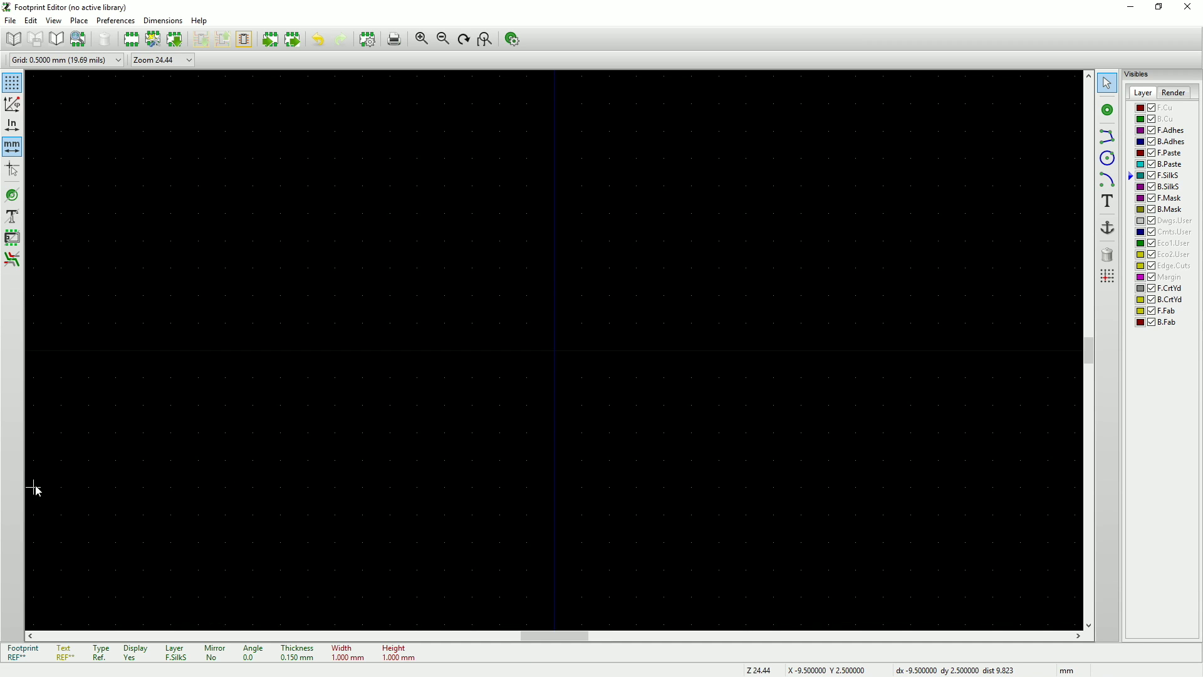
left_click(280, 487)
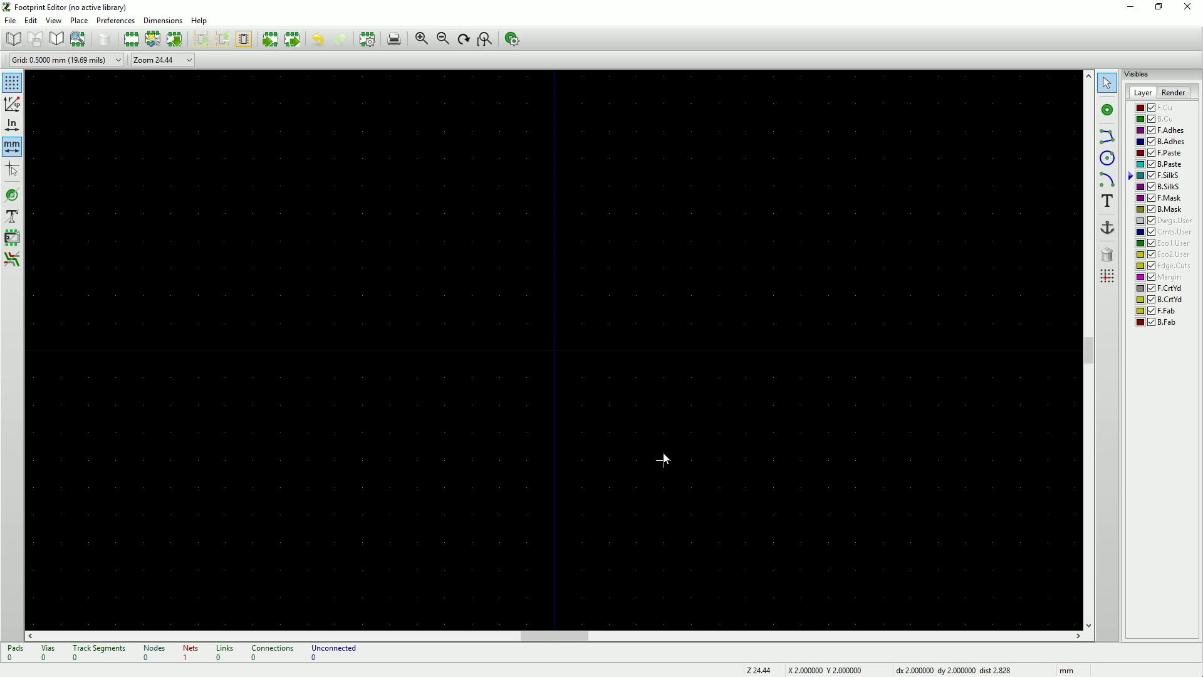
key("space")
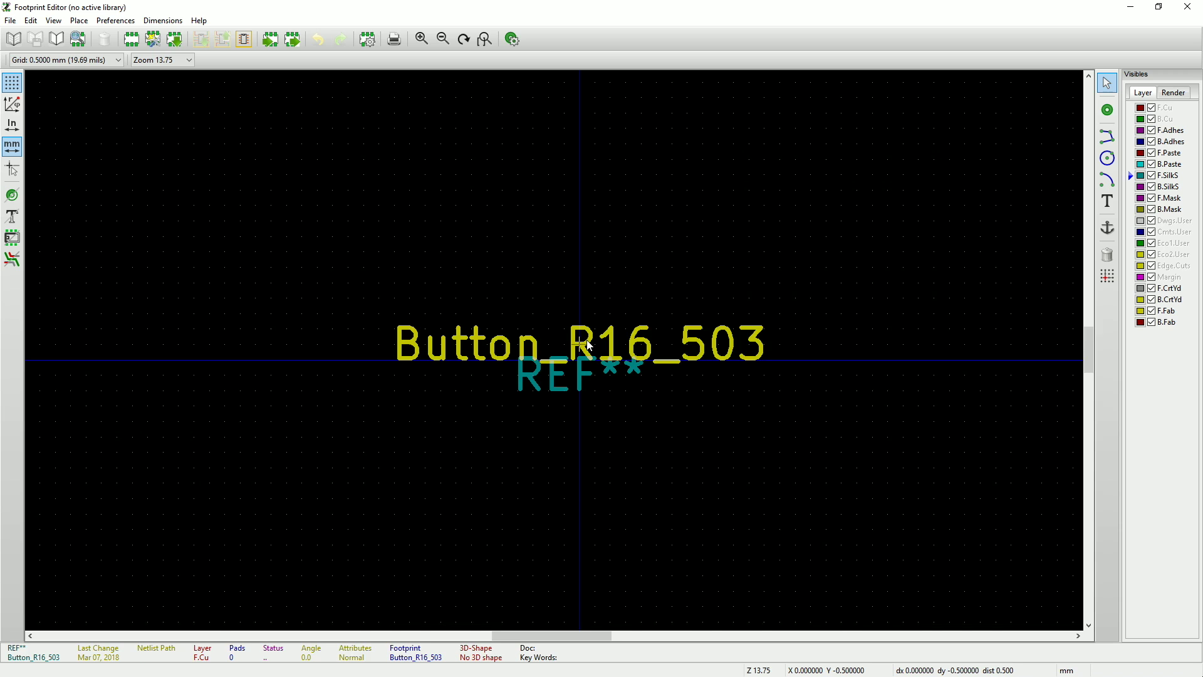
Move the Button_R16_503 value text well above the origin and the REF** text well below it, both centred on the vertical axis.
scroll(554, 350, "down", 3)
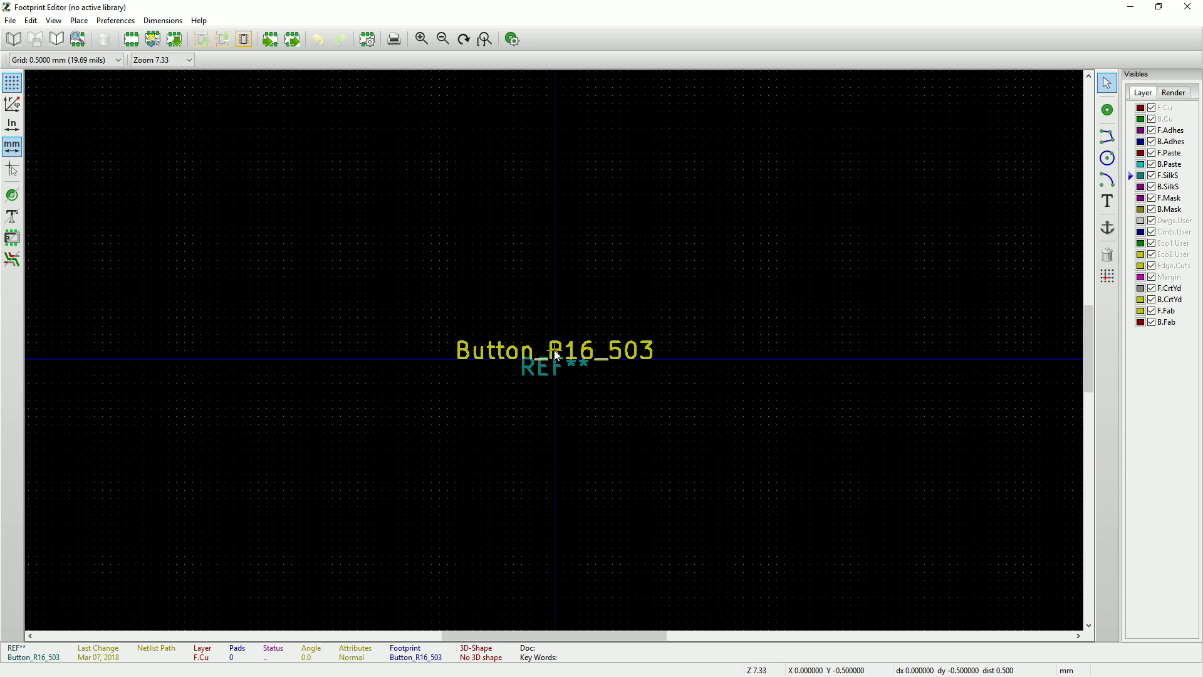
left_click_drag(556, 355, 556, 198)
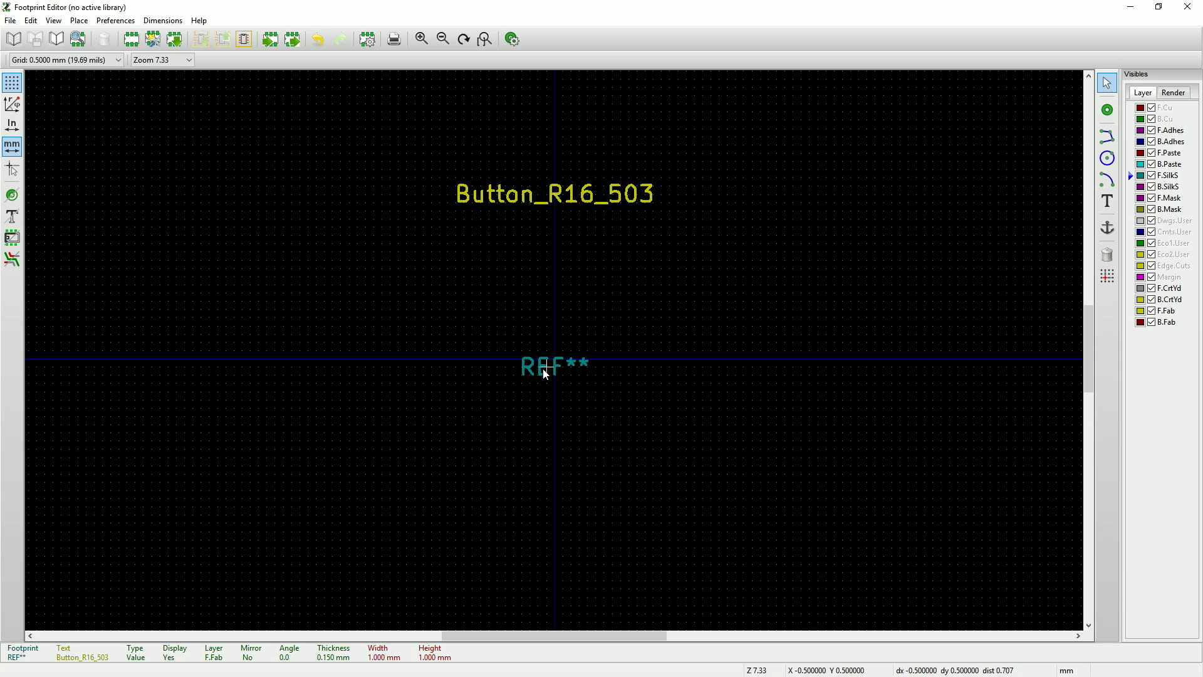
left_click_drag(554, 368, 557, 526)
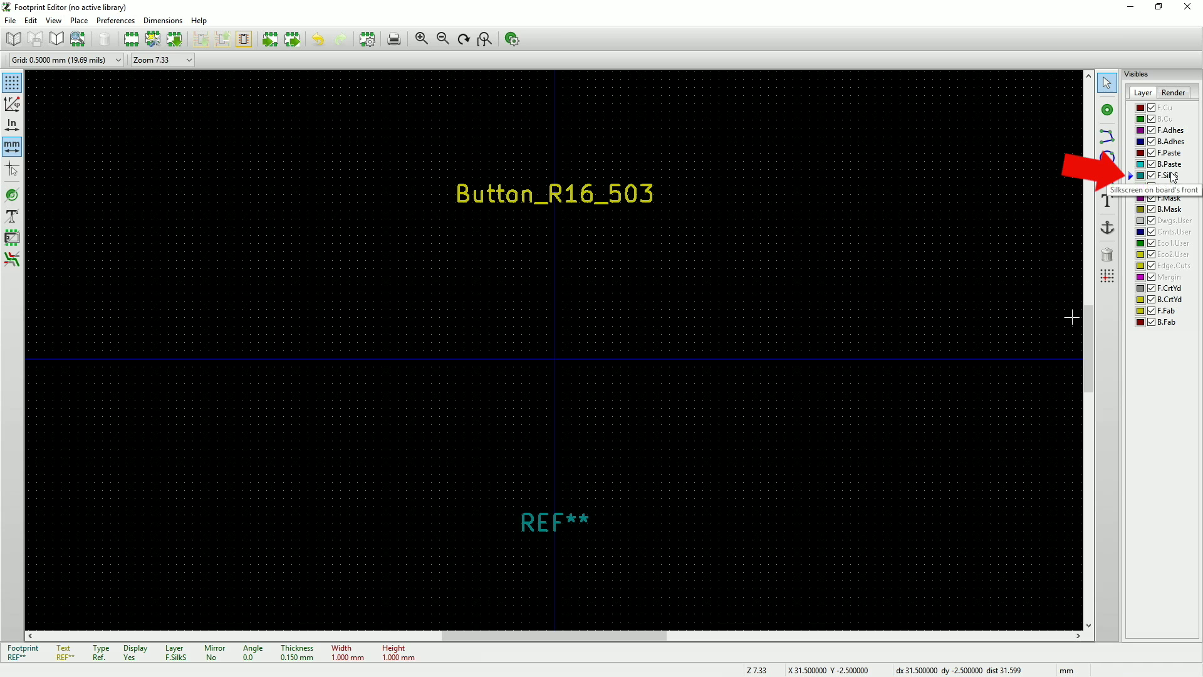
Draw a circle of 7.5 mm radius centred on the origin on the F.SilkS layer.
left_click(1108, 158)
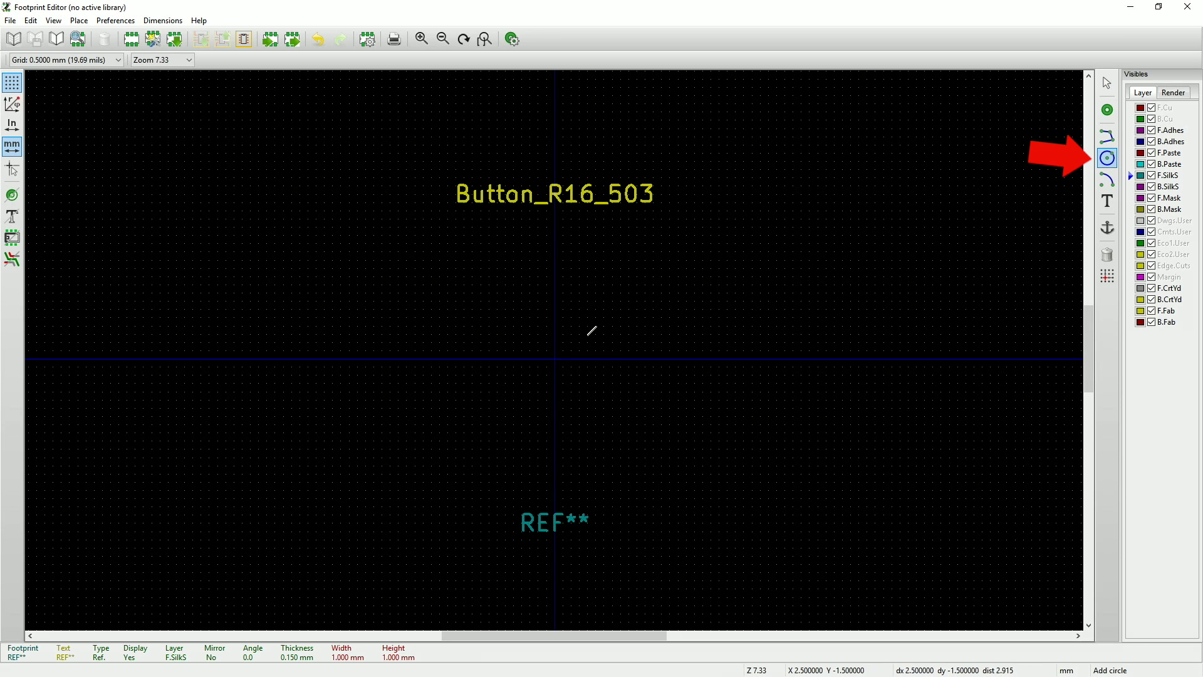
left_click(555, 358)
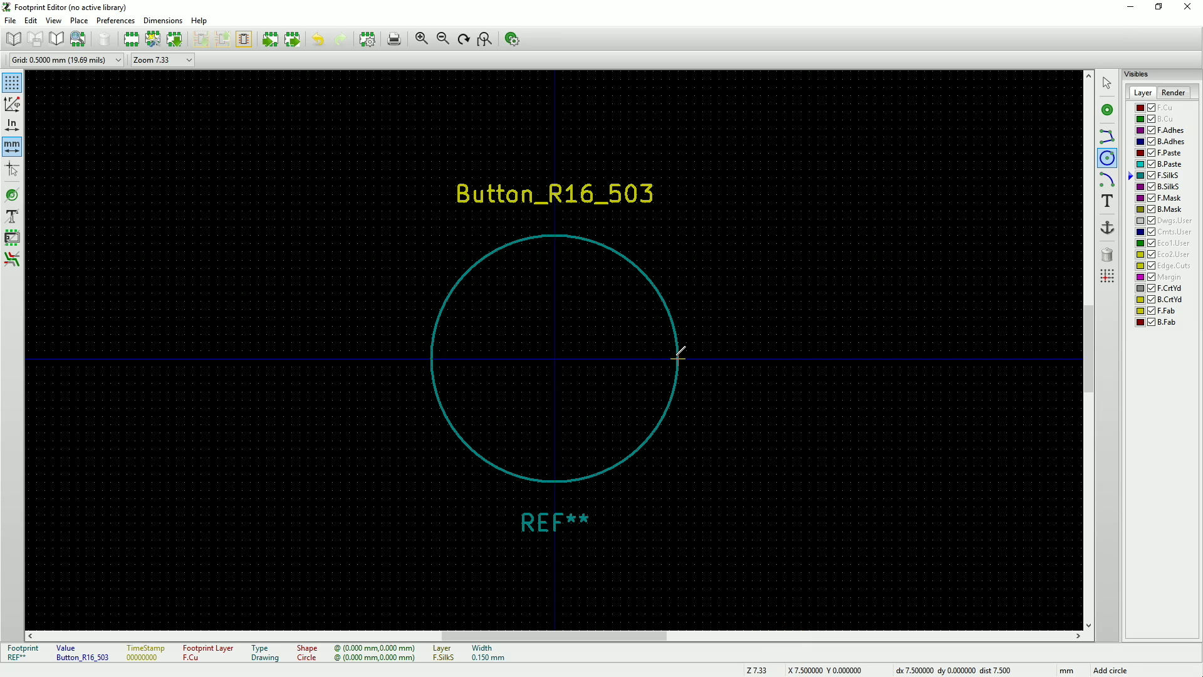
Set the grid to 0.1000 mm and draw a tiny silkscreen circle at the origin as a centre mark.
left_click(62, 60)
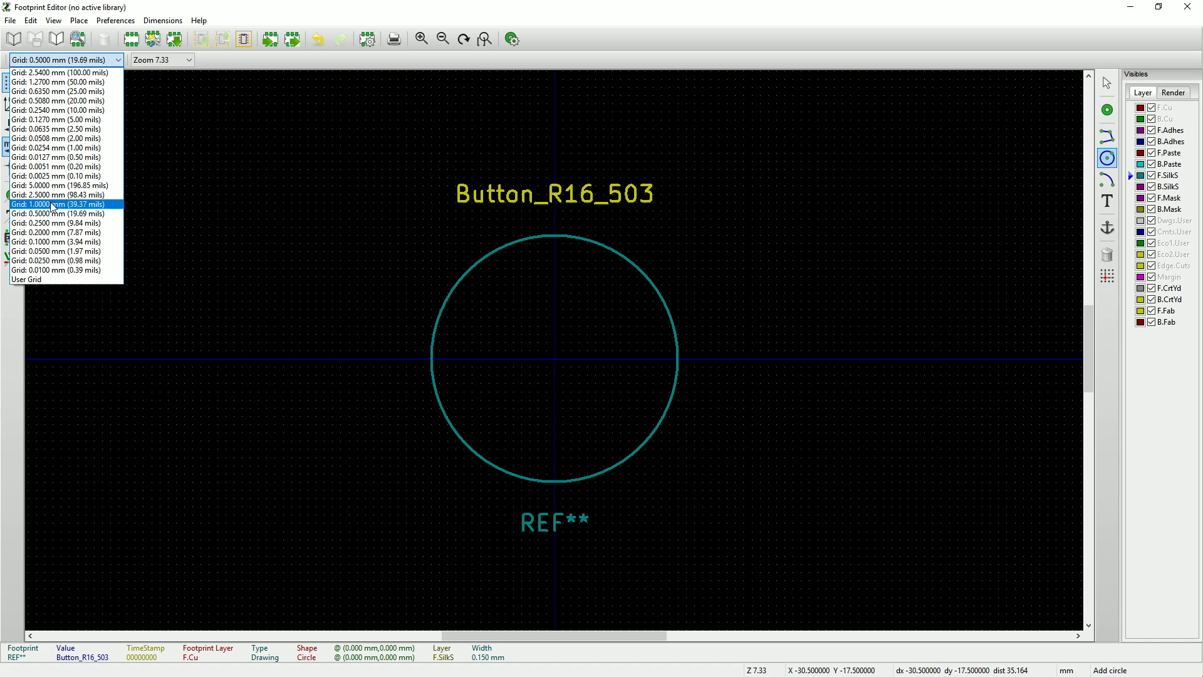
left_click(55, 241)
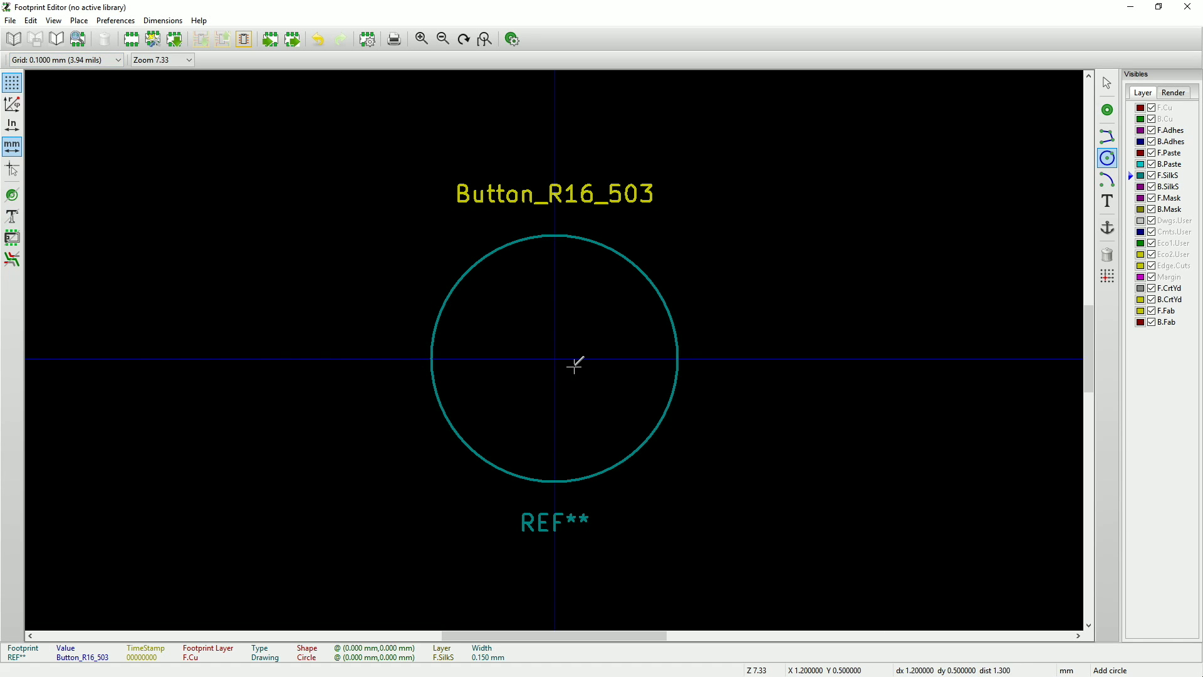
scroll(567, 354, "up", 4)
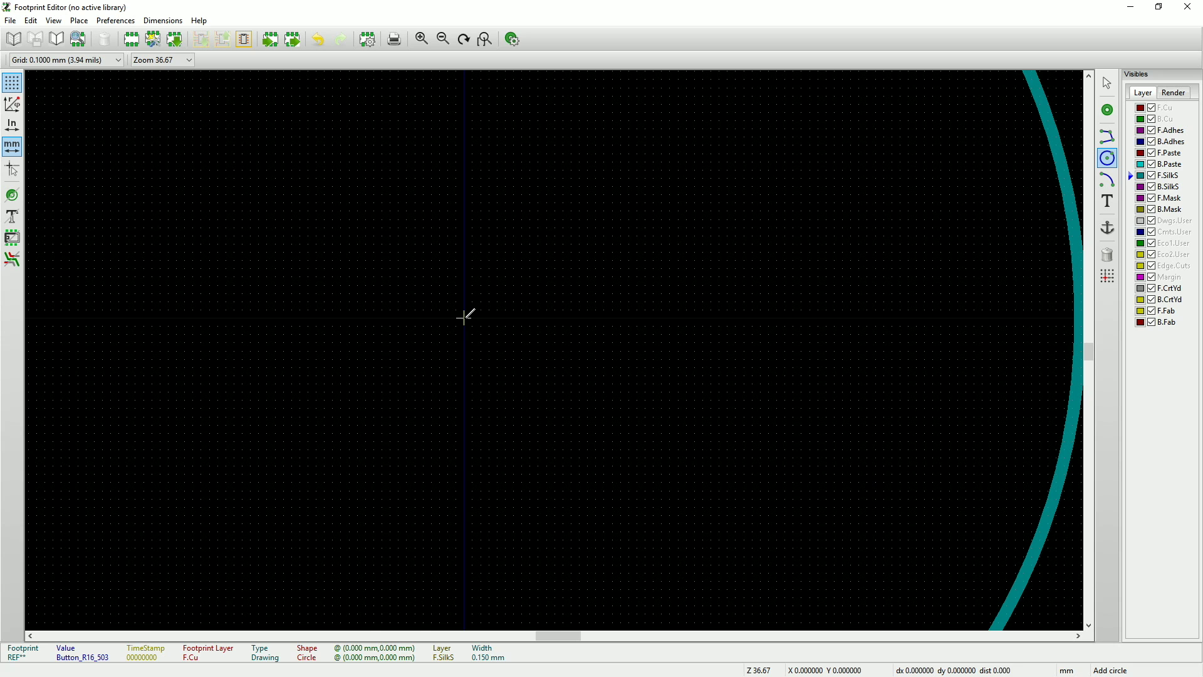
left_click(464, 318)
left_click(471, 317)
scroll(554, 347, "down", 3)
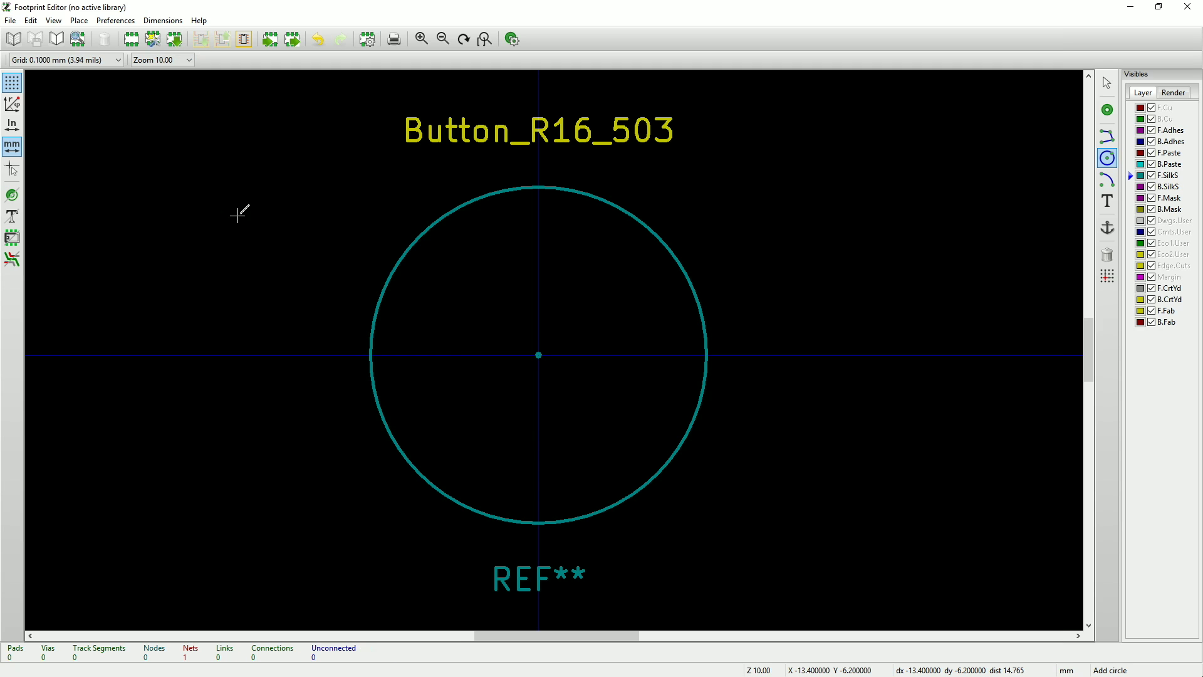
Set the grid to 1.0000 mm and place pads 1 and 2 at X -3, Y 4 mm and X 3, Y 4 mm.
left_click(122, 60)
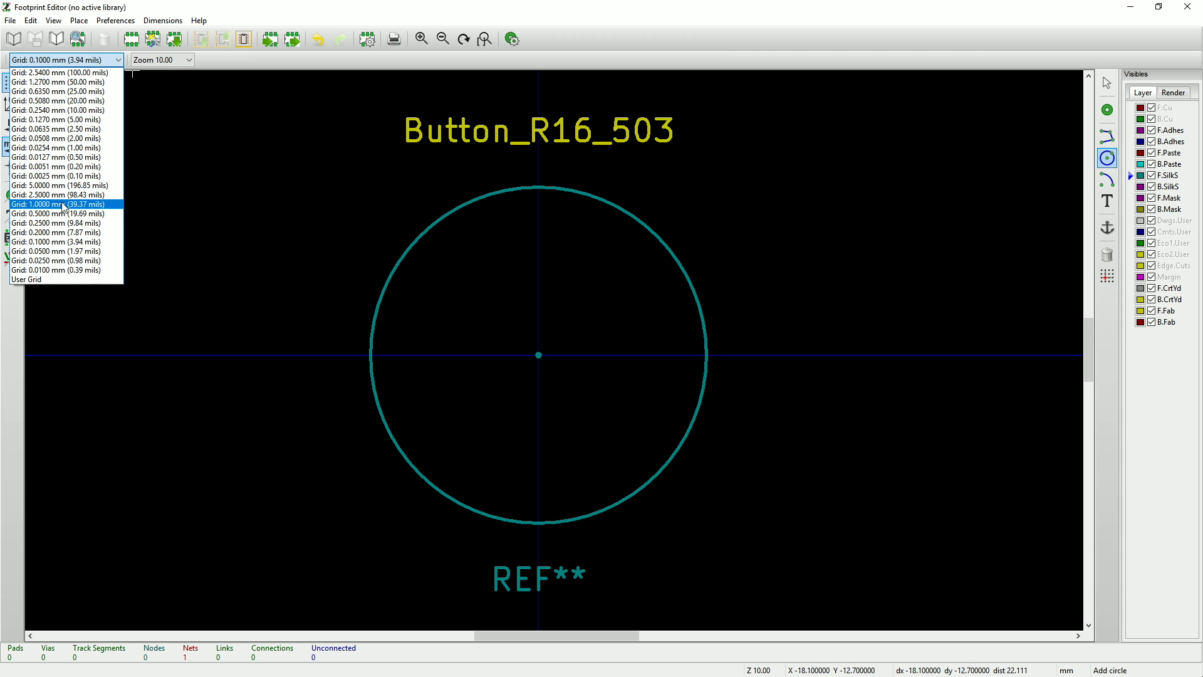
left_click(65, 205)
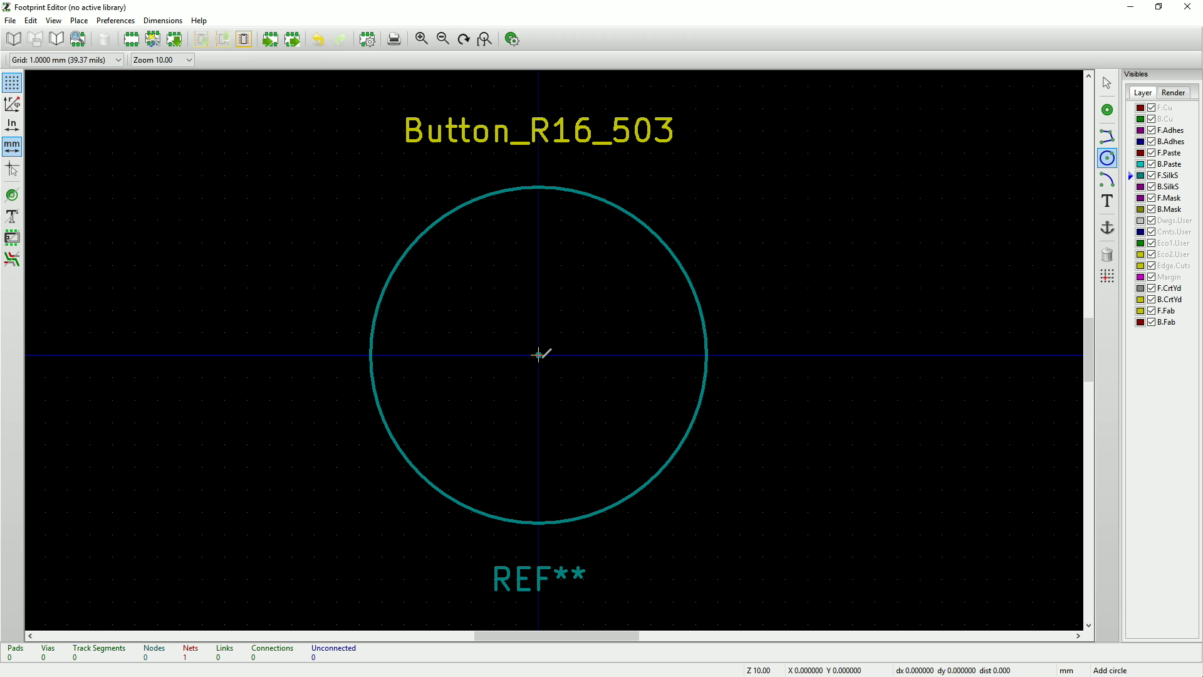
left_click(1107, 110)
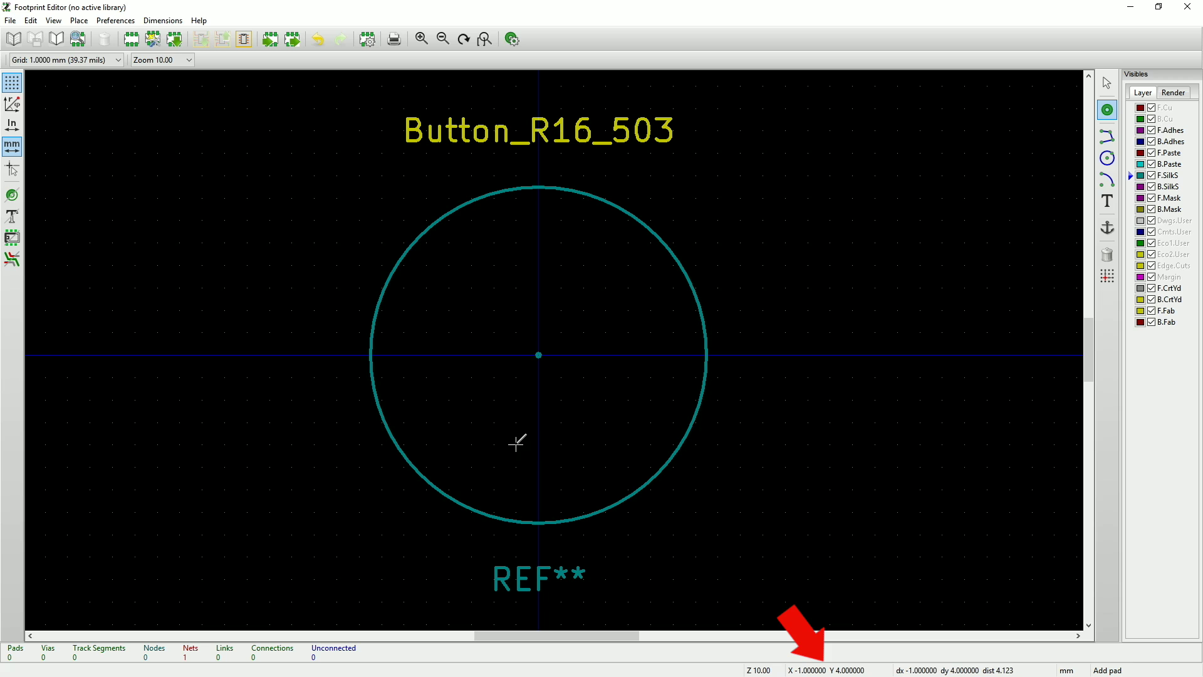
left_click(472, 443)
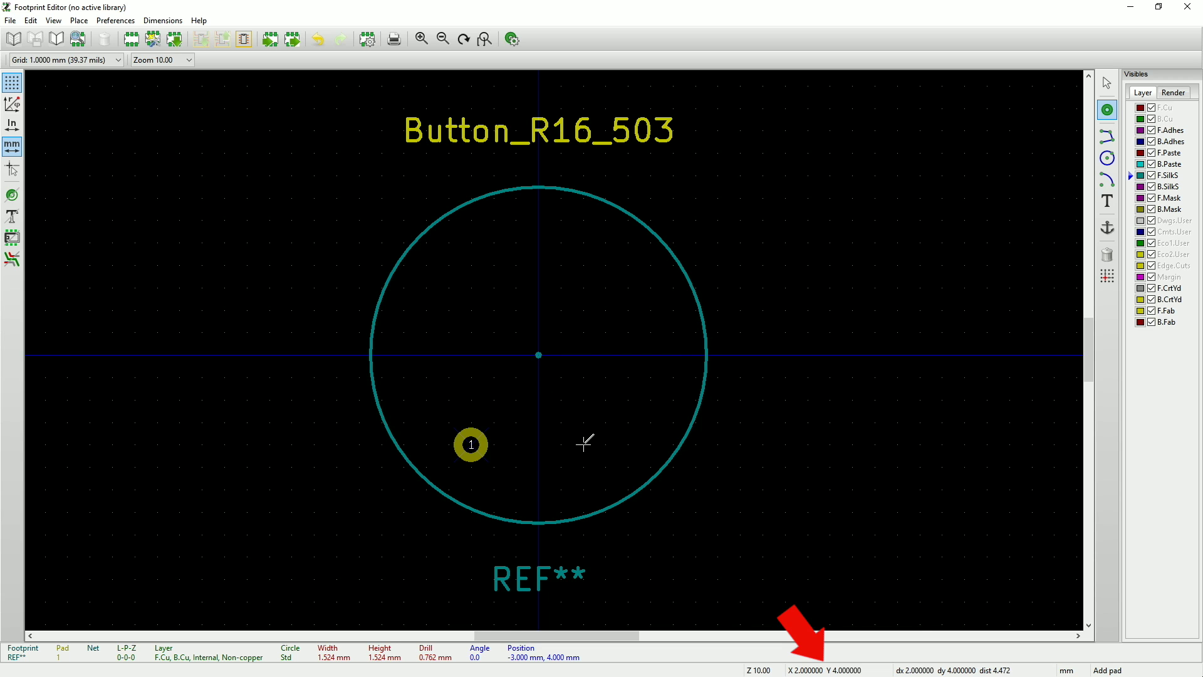
left_click(606, 444)
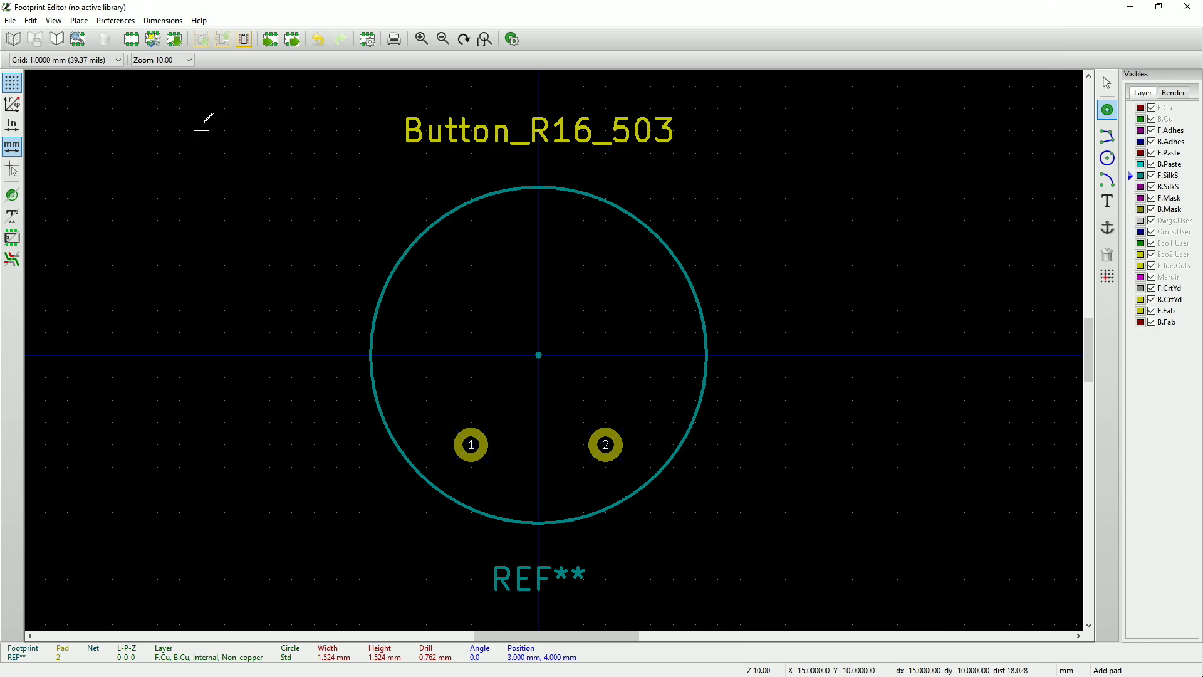
Set the grid to 0.1000 mm and place pads 3 and 4 at X 2.6, Y -0.5 mm and X -2.6, Y -0.5 mm.
left_click(102, 60)
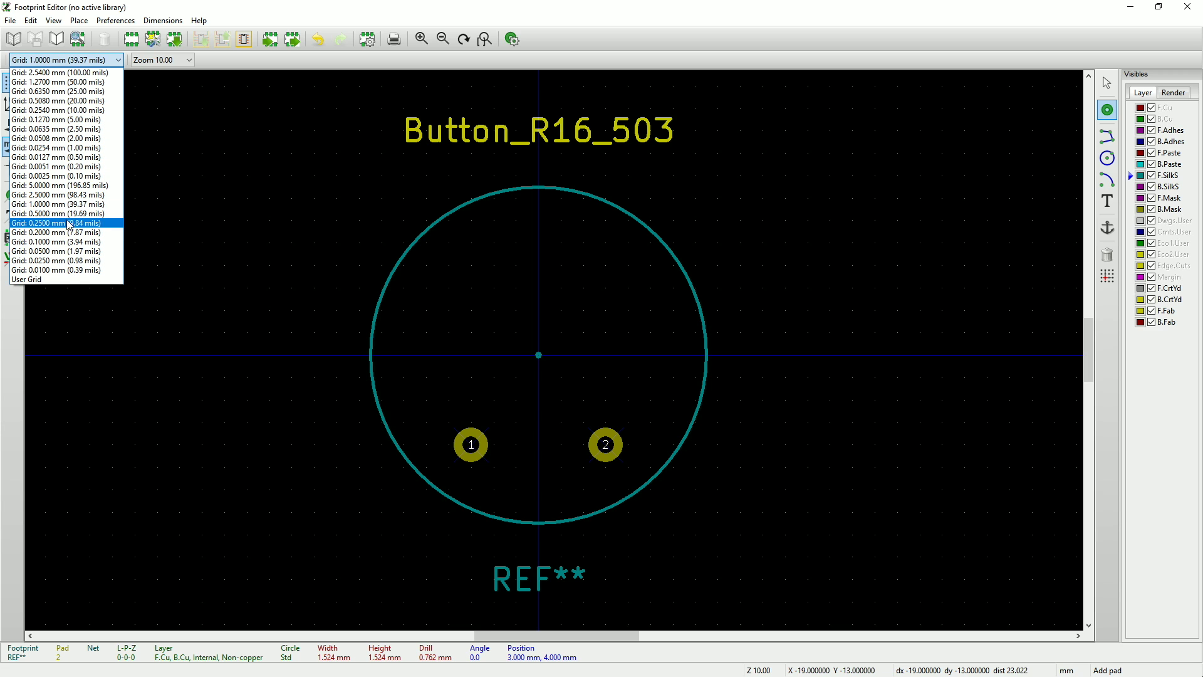
left_click(65, 243)
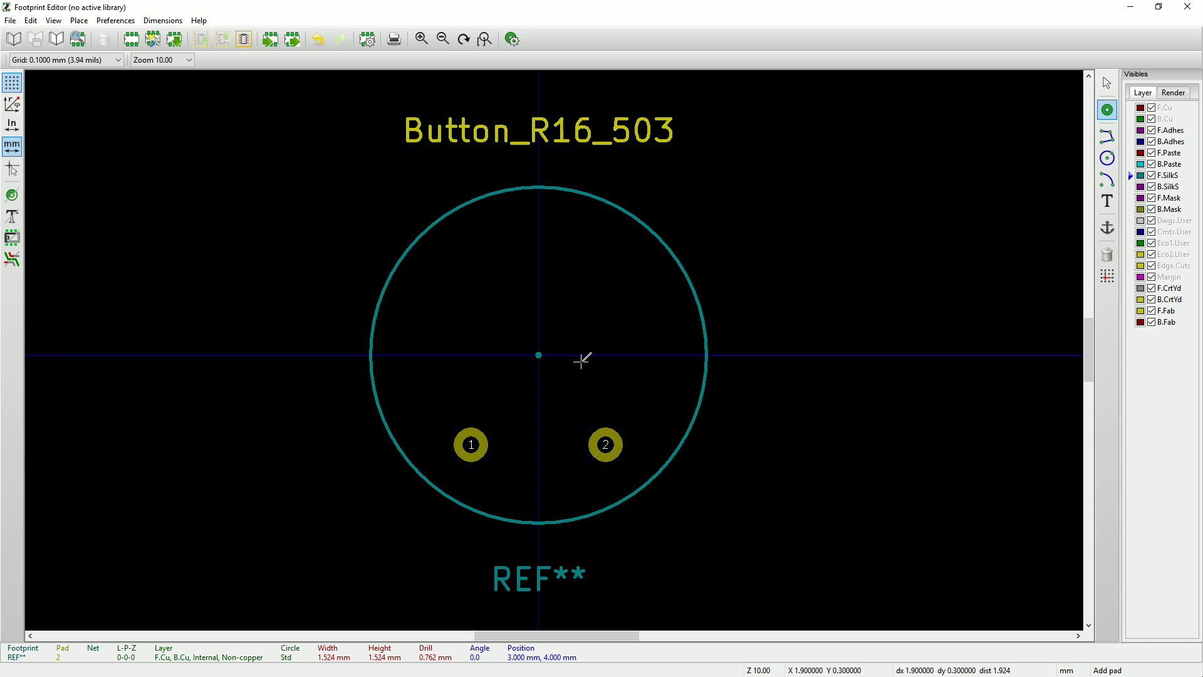
scroll(563, 370, "up", 1)
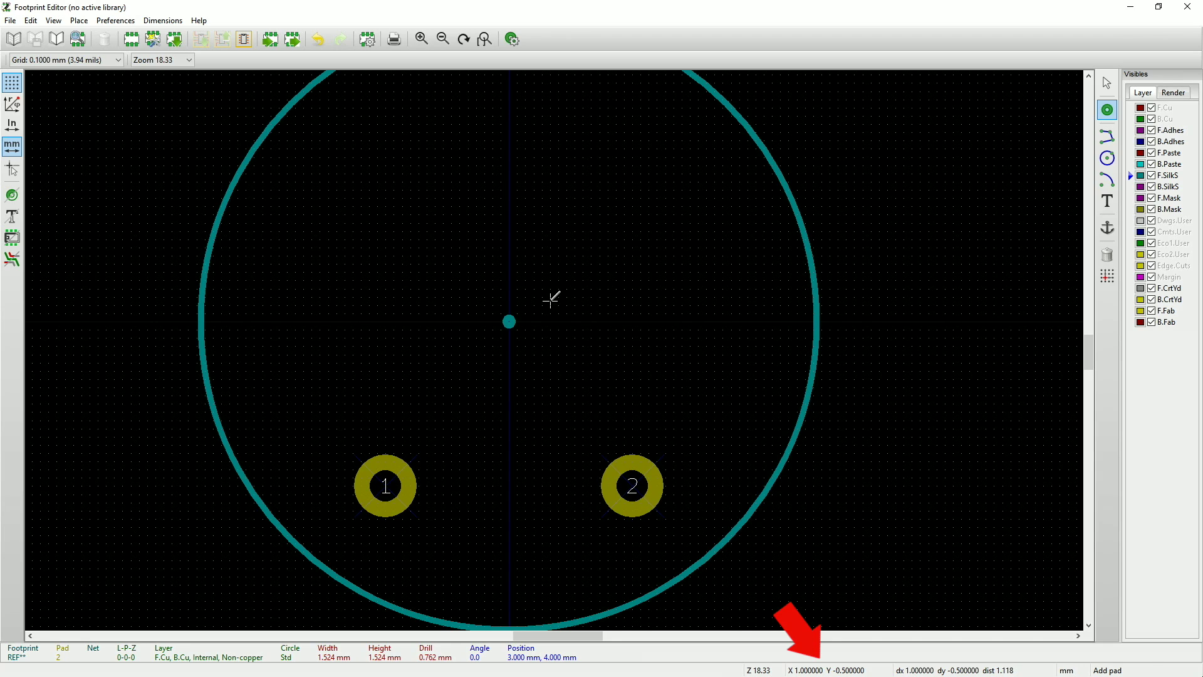
left_click(616, 300)
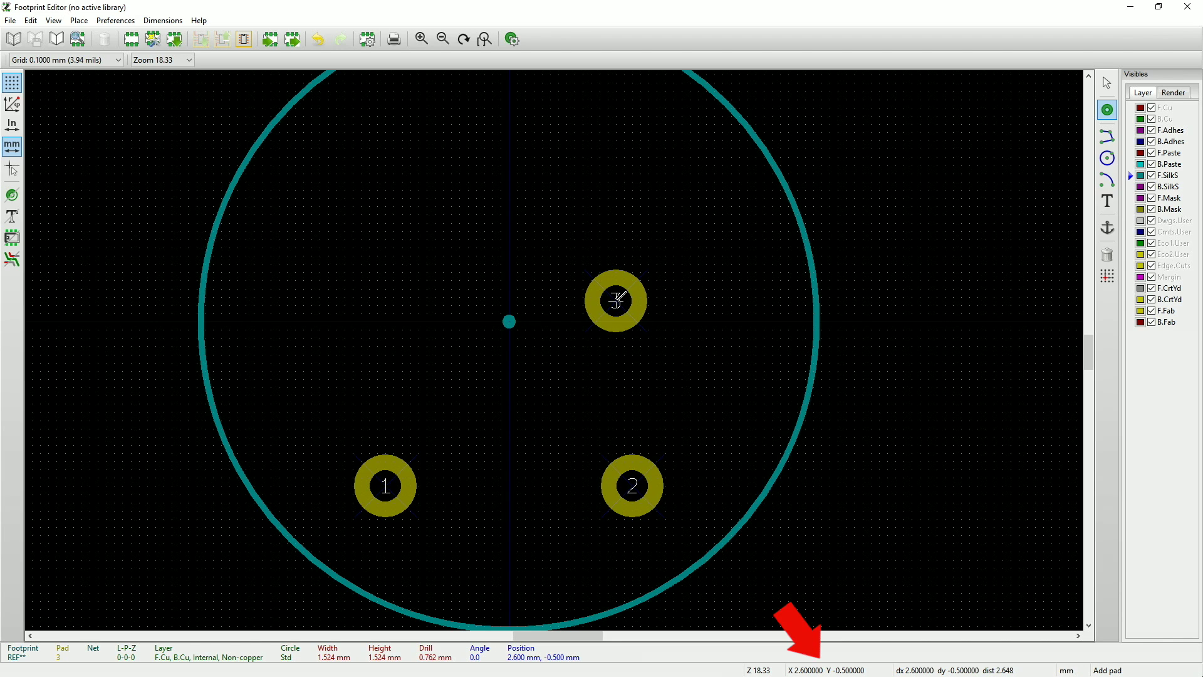
left_click(403, 300)
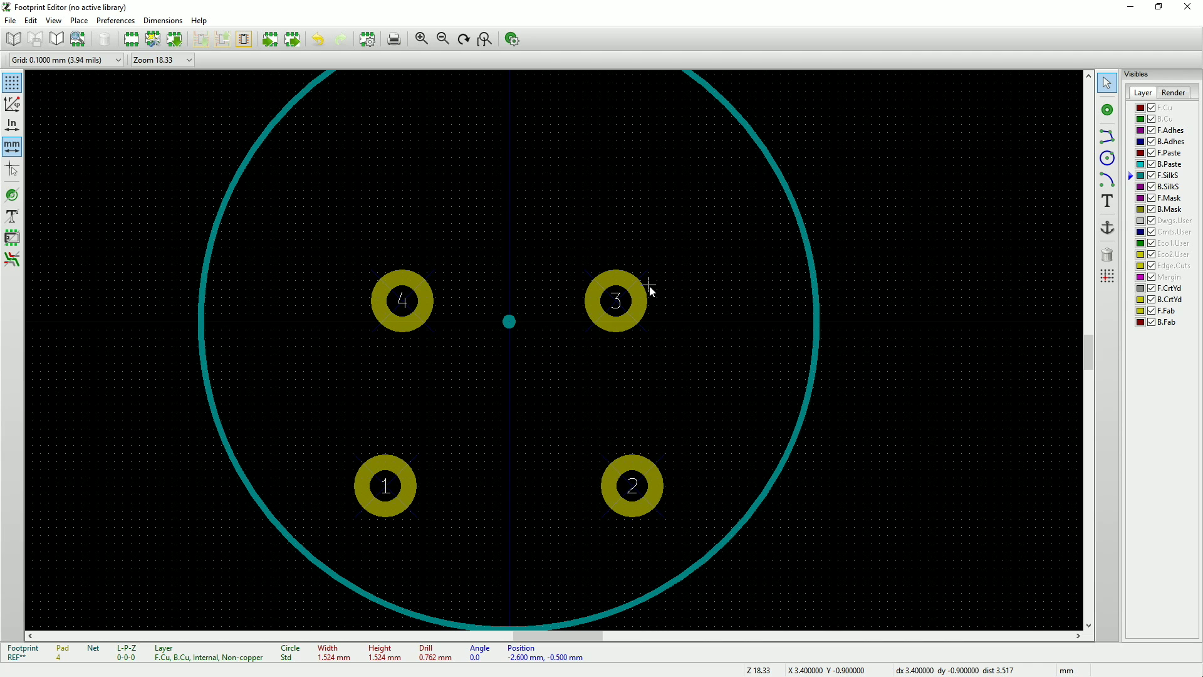
Change pad 4 to an oval shape with a size of 2.4 mm in X and 4 mm in Y.
double_click(420, 296)
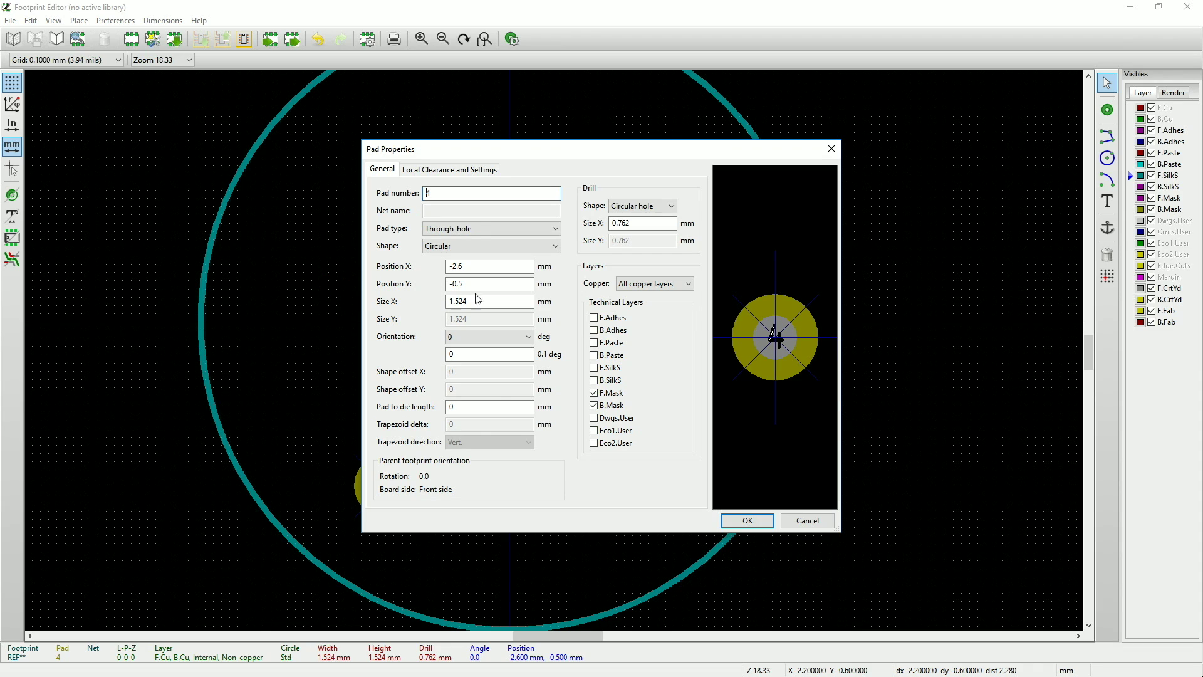
left_click(555, 253)
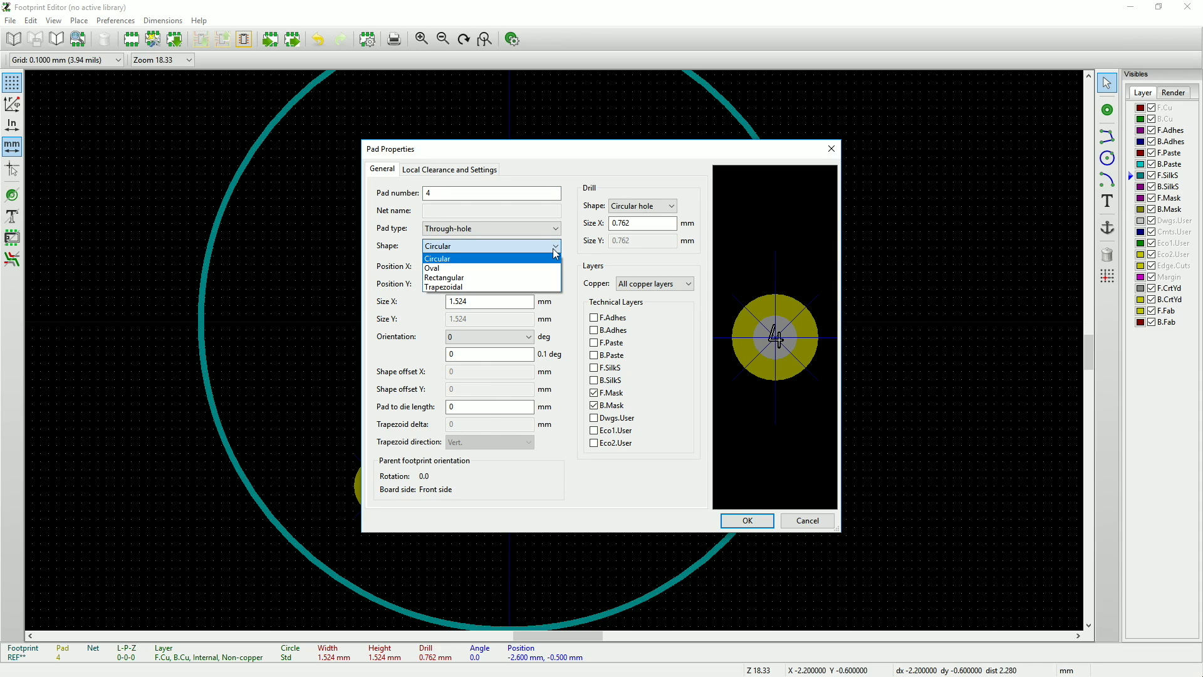
left_click(544, 263)
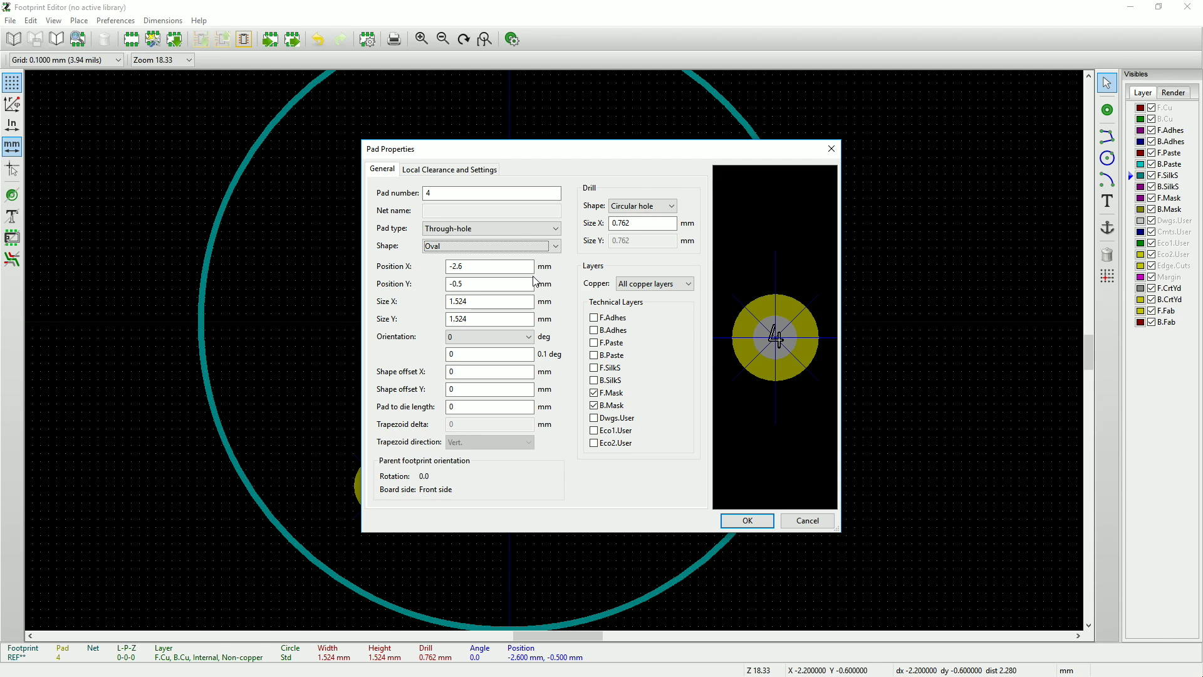
left_click(487, 306)
double_click(488, 306)
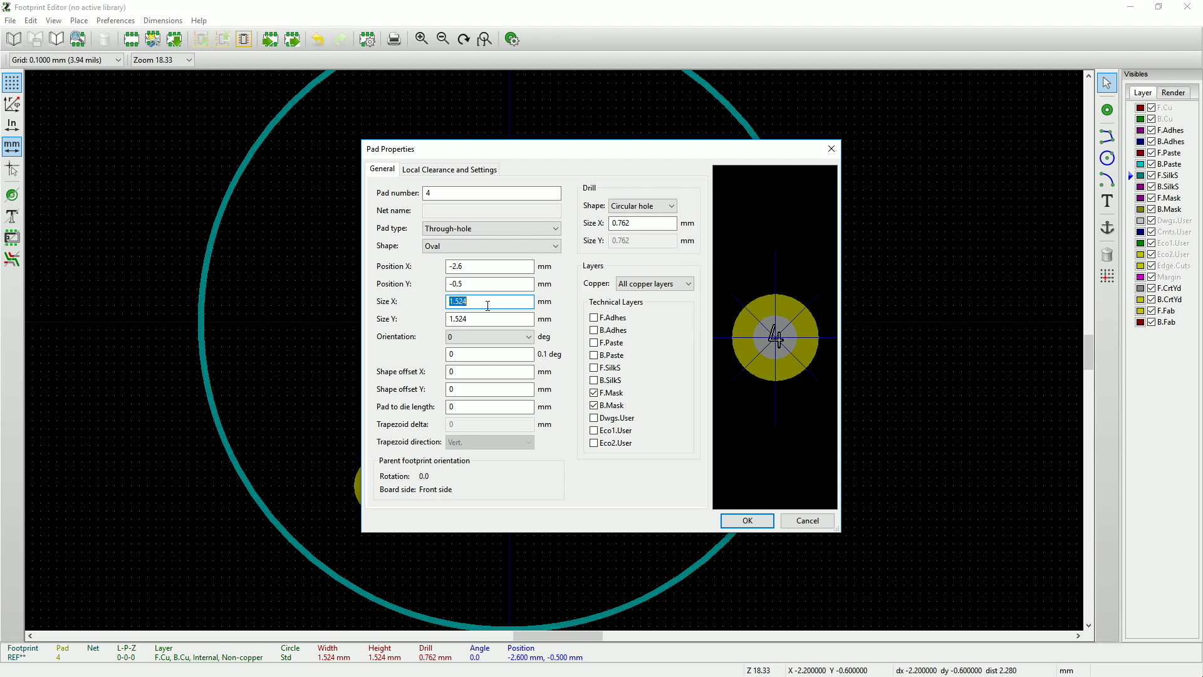
type("2.4")
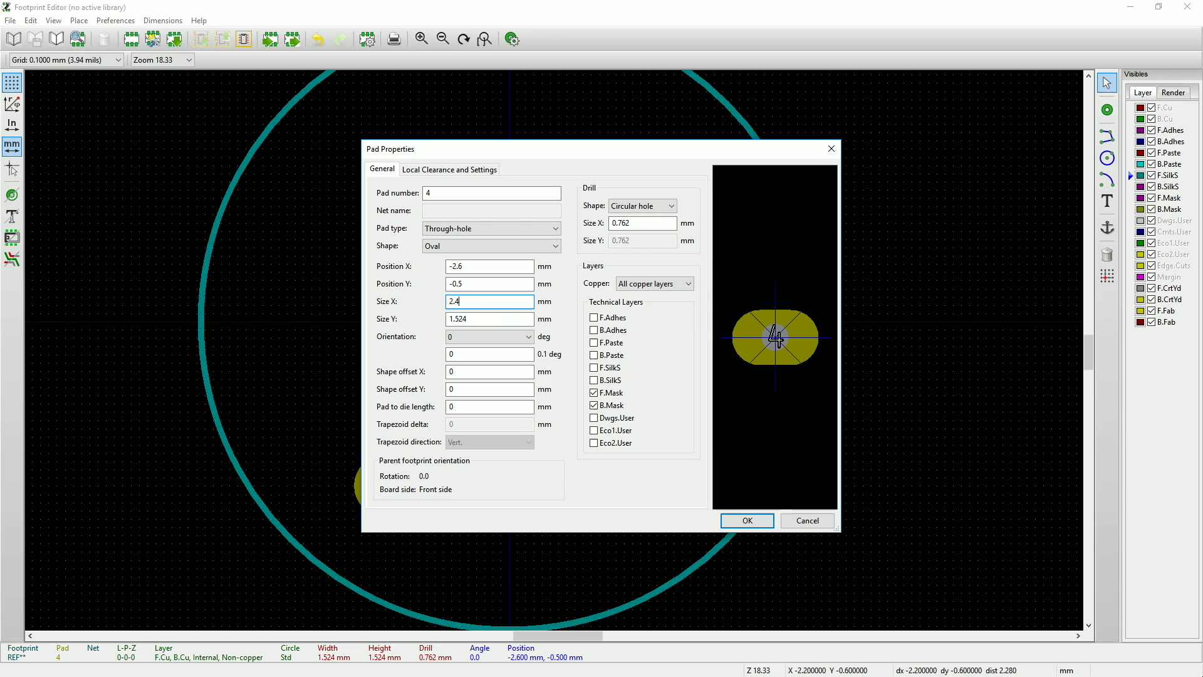
double_click(487, 314)
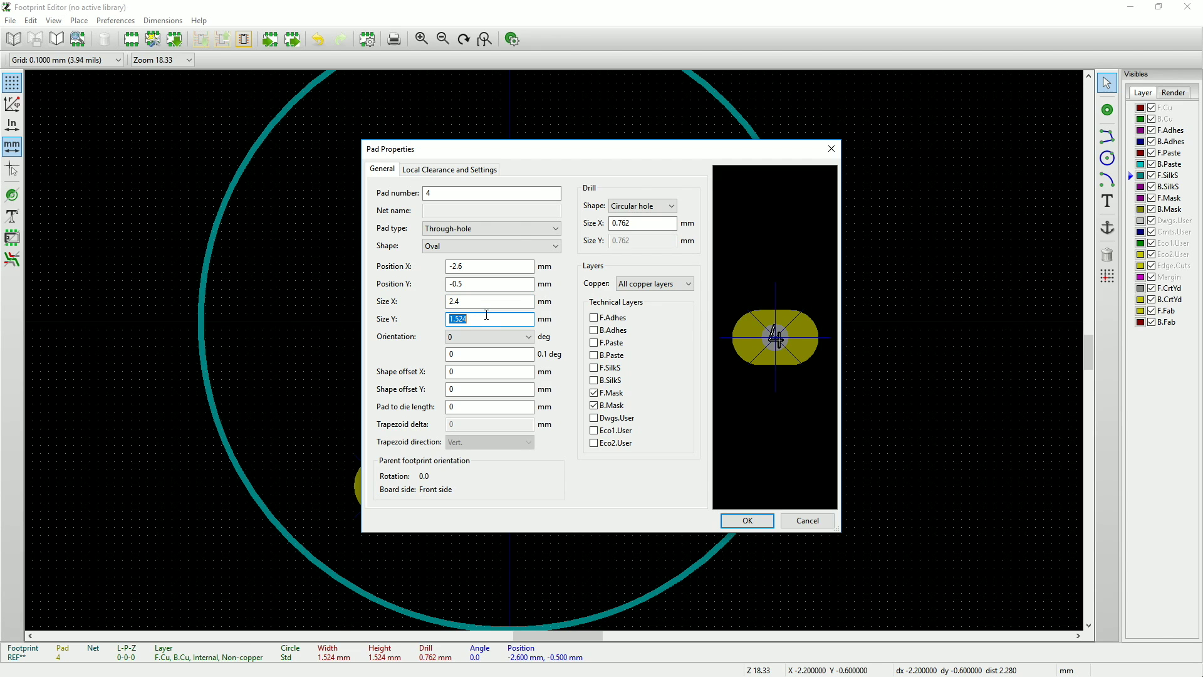
type("4")
Give pad 4 an oval drill hole of 1.4 mm in X and 3 mm in Y.
left_click(671, 209)
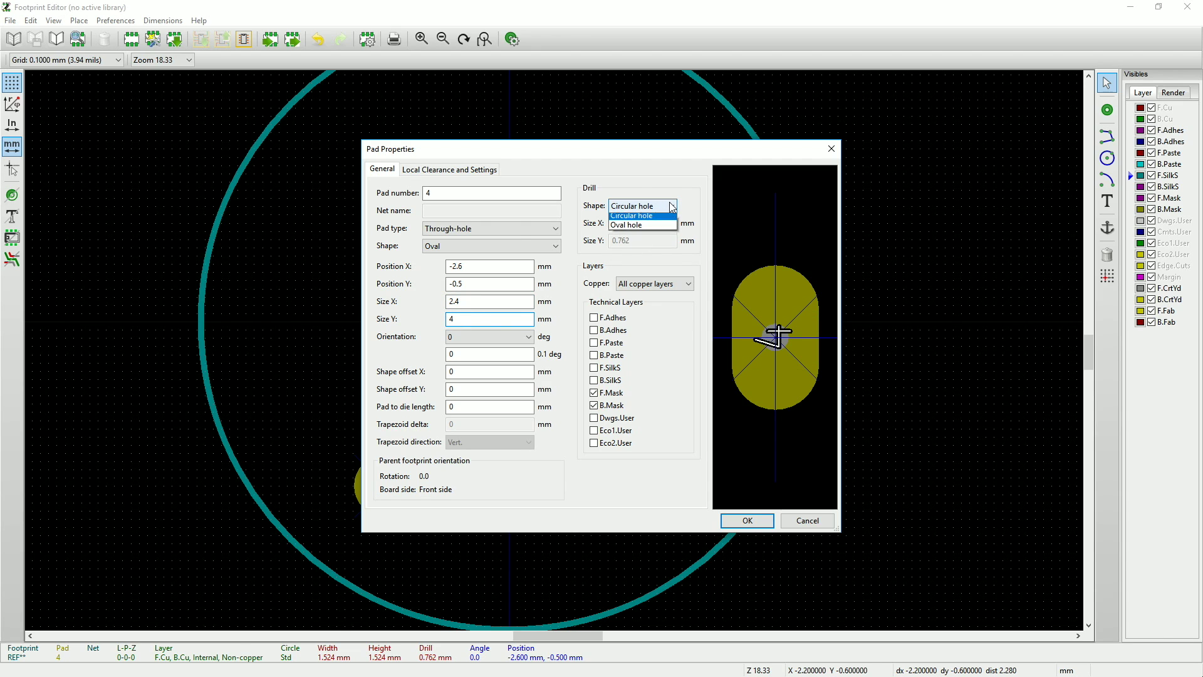
left_click(643, 227)
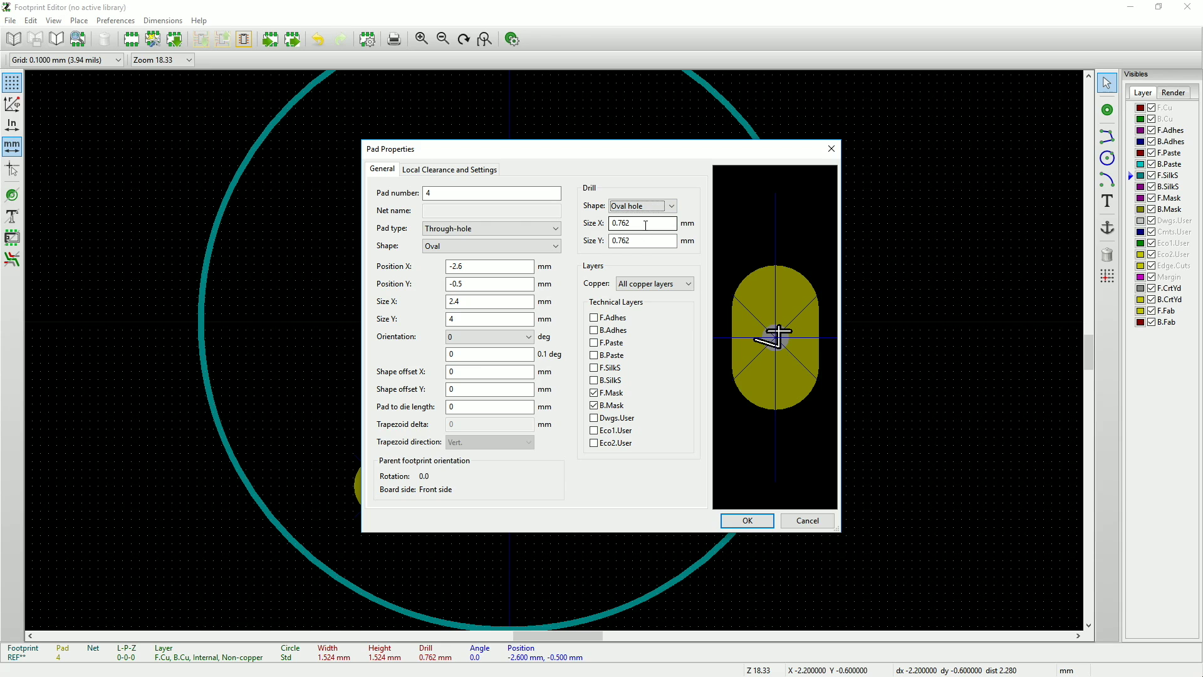
double_click(645, 226)
type("1.4")
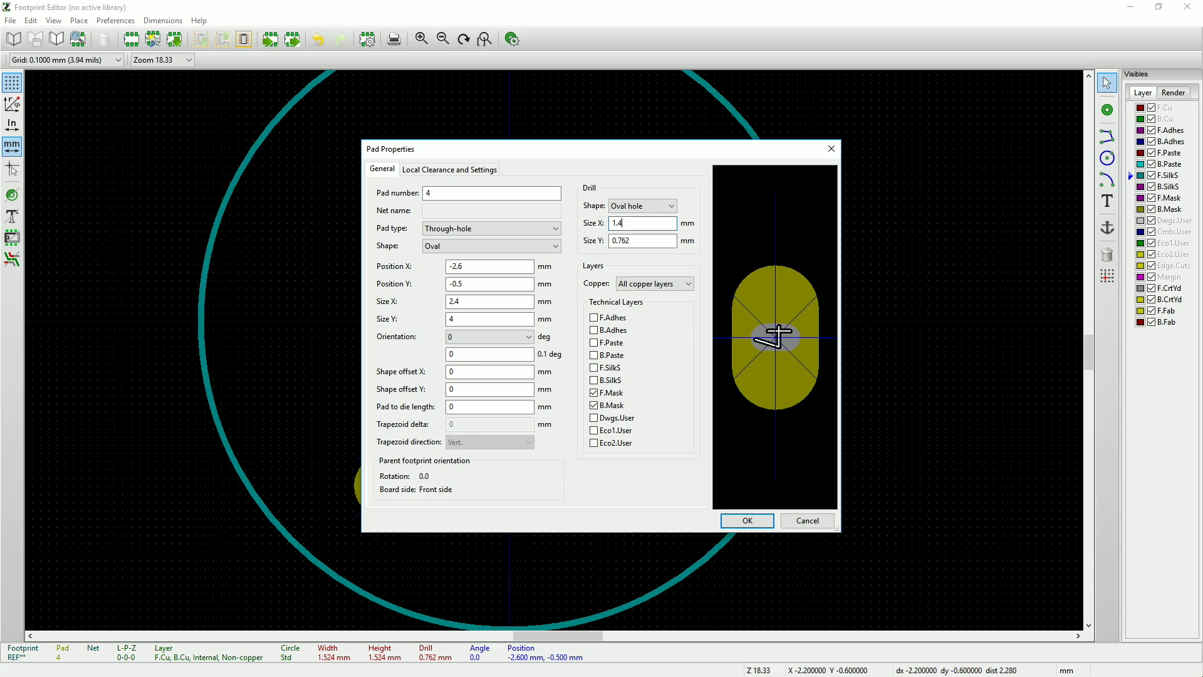
double_click(653, 240)
type("3")
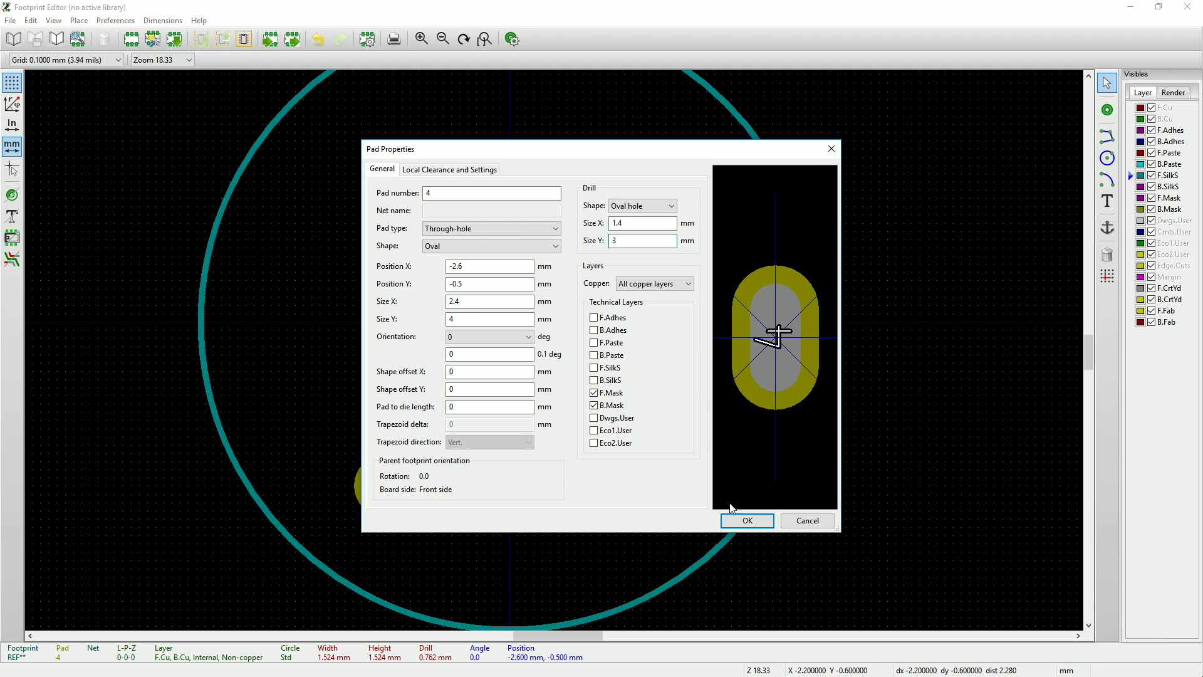
left_click(736, 522)
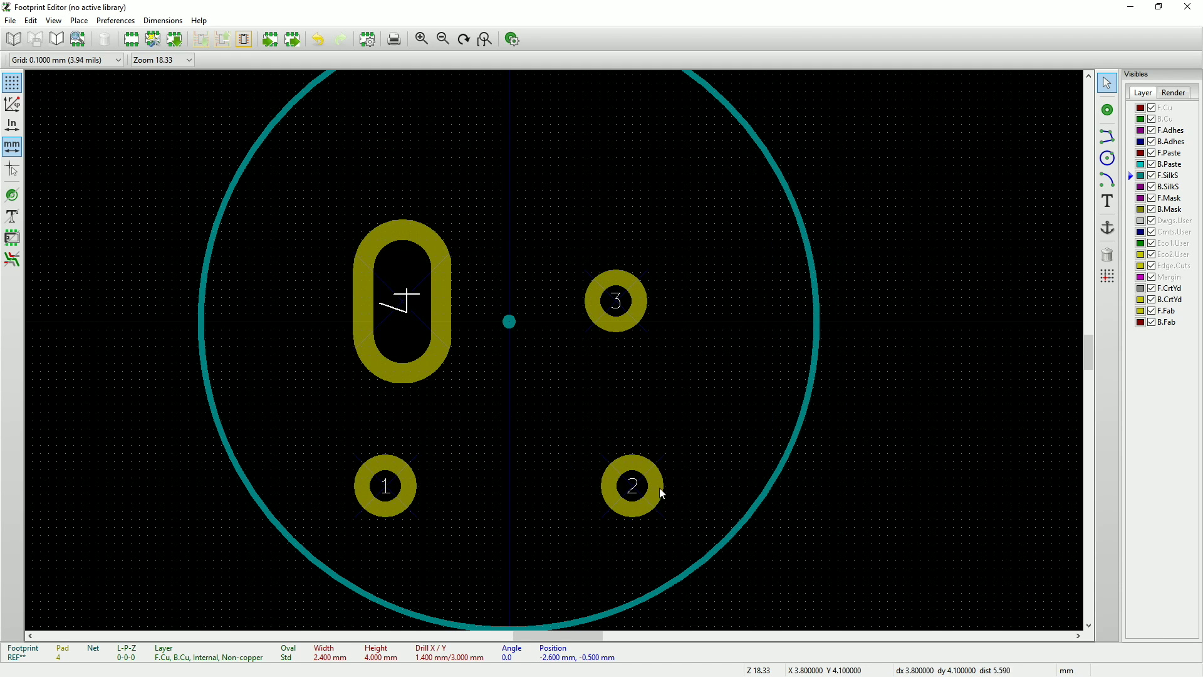
Apply pad 4's settings to pads 3, 1 and 2 as their new pad settings.
right_click(598, 305)
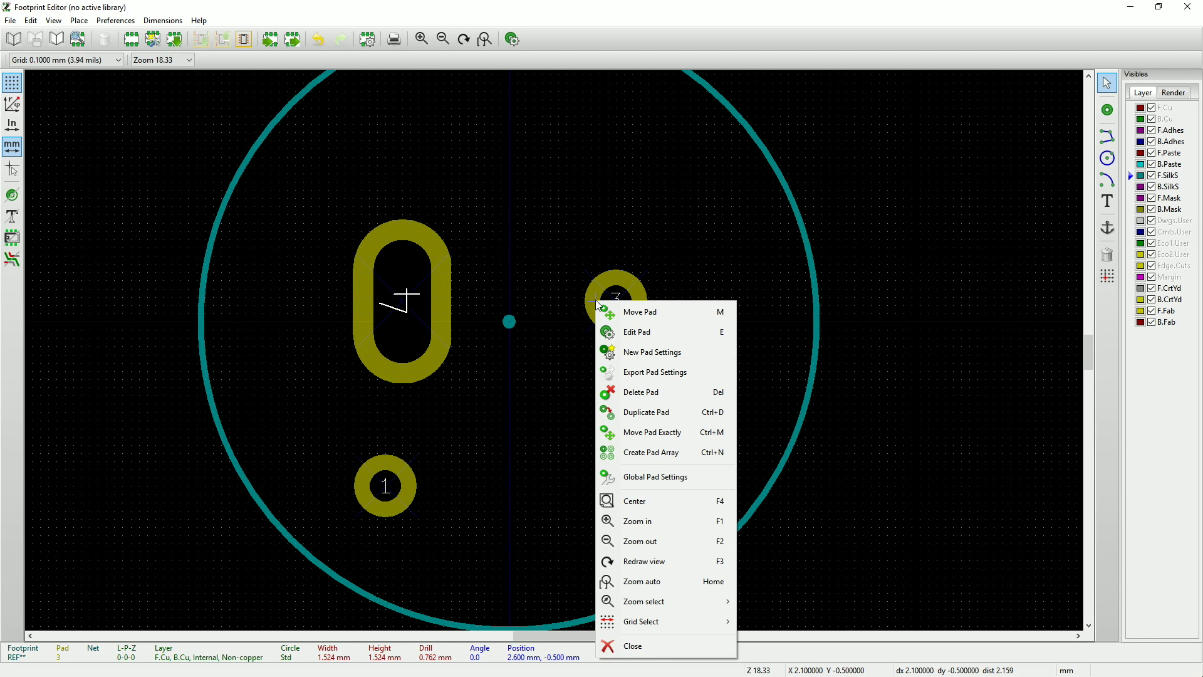
left_click(643, 352)
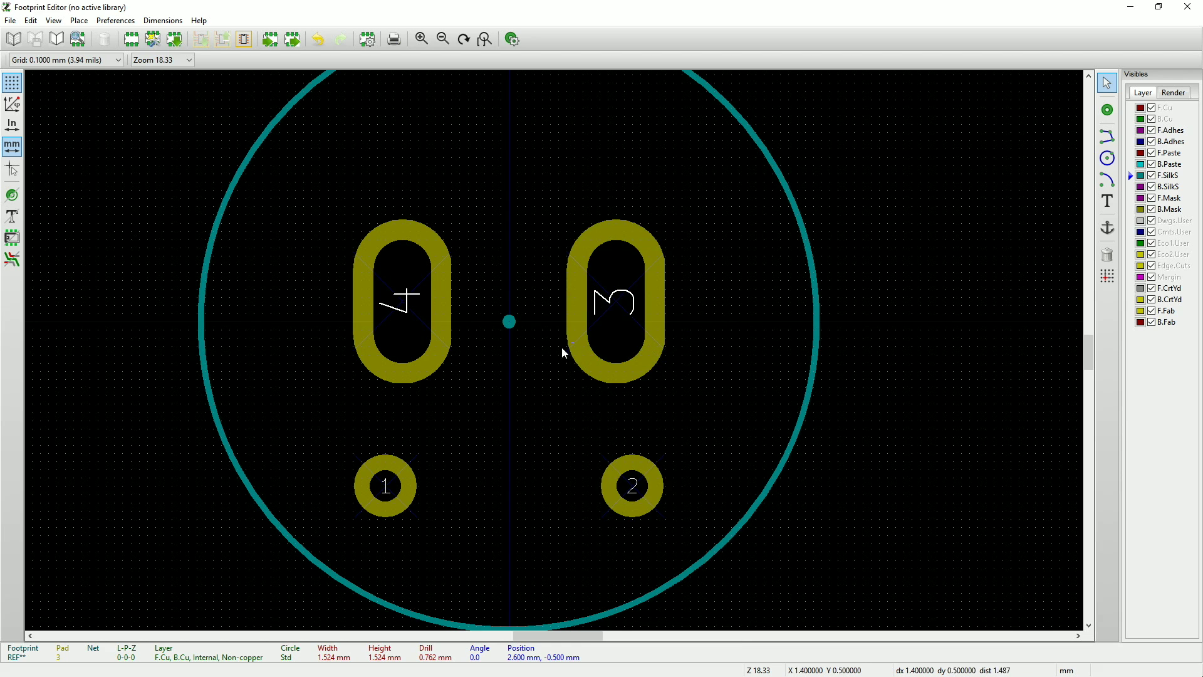
right_click(410, 481)
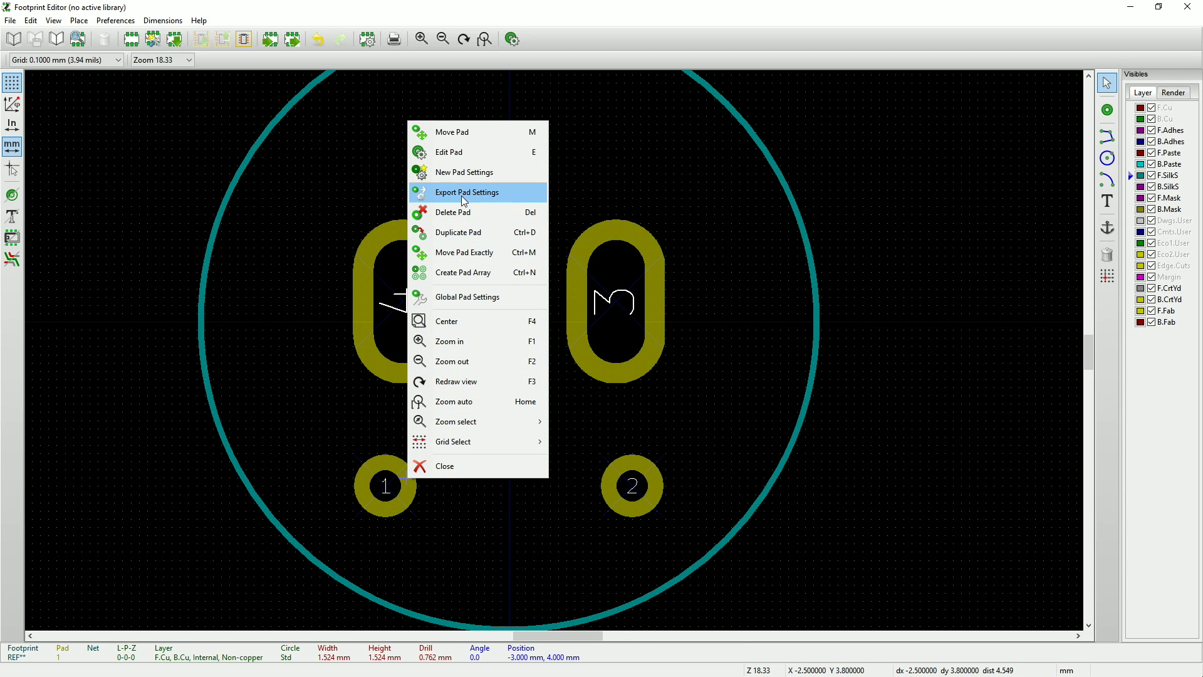
left_click(458, 173)
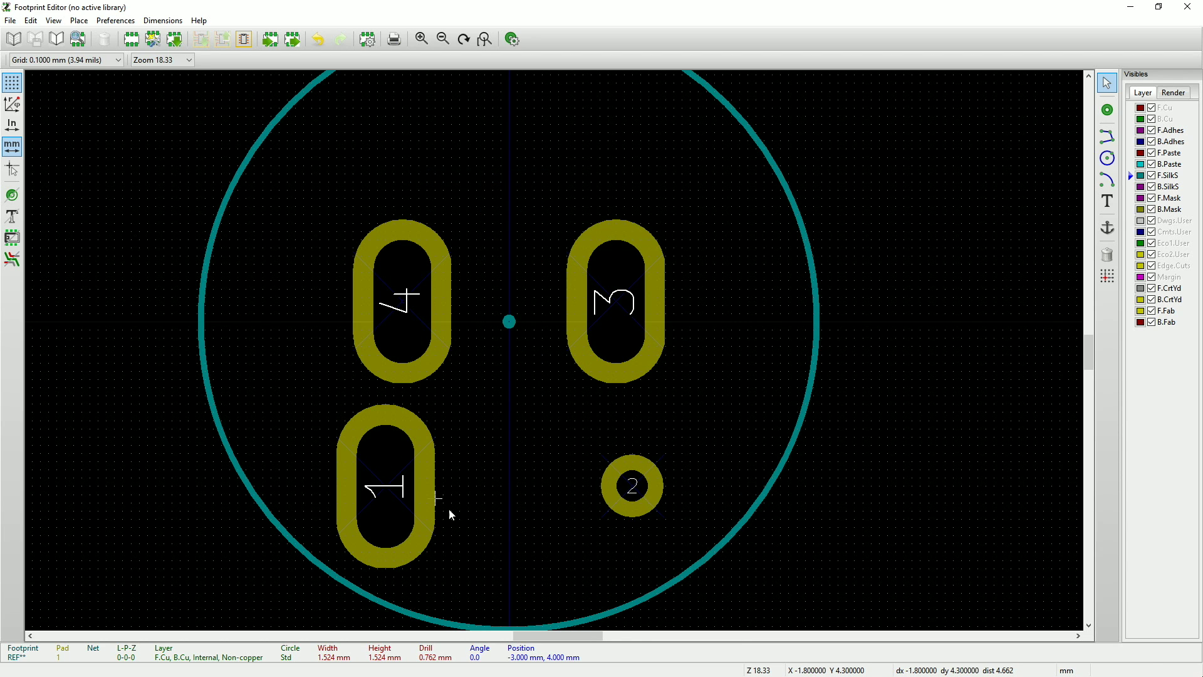
right_click(619, 500)
left_click(658, 195)
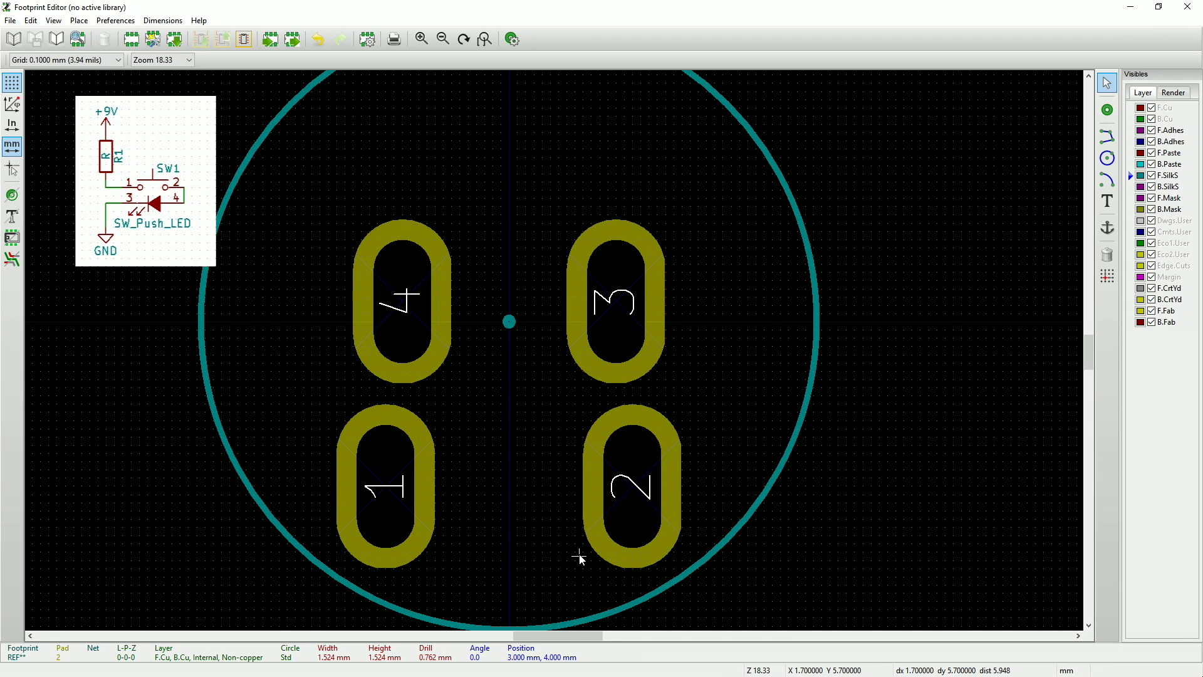
Swap the numbers of the lower two pads, making the one at X 3 mm pad 1 and the one at X -3 mm pad 2.
double_click(646, 488)
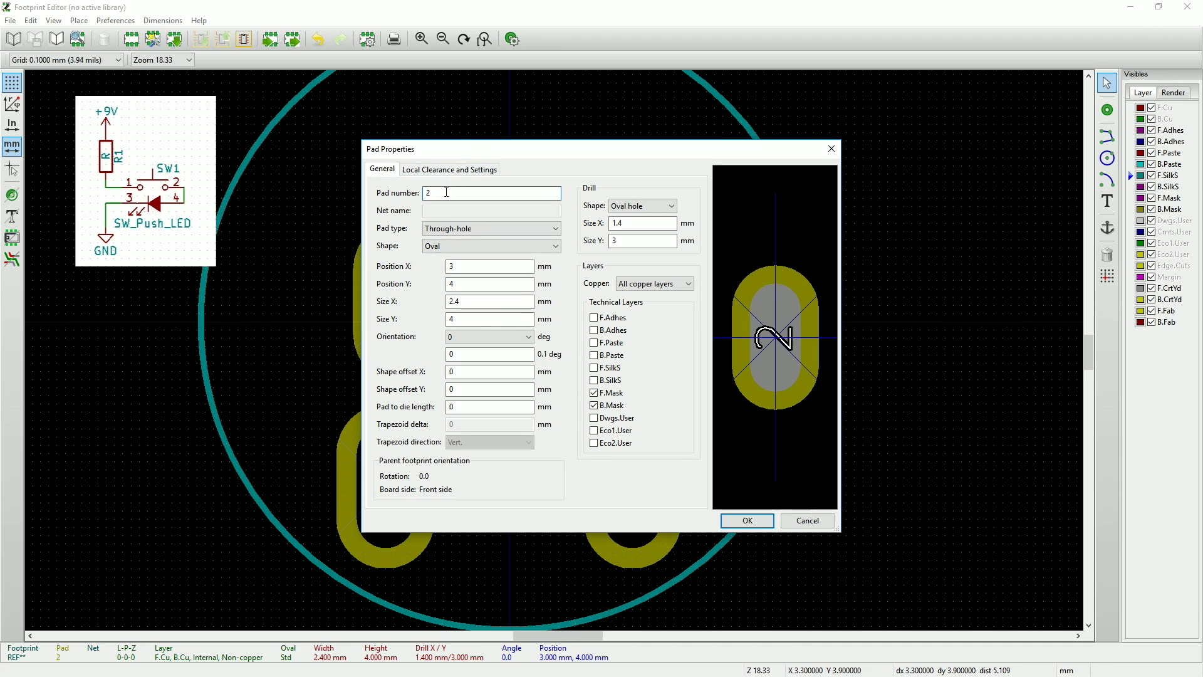
type("1")
left_click(748, 521)
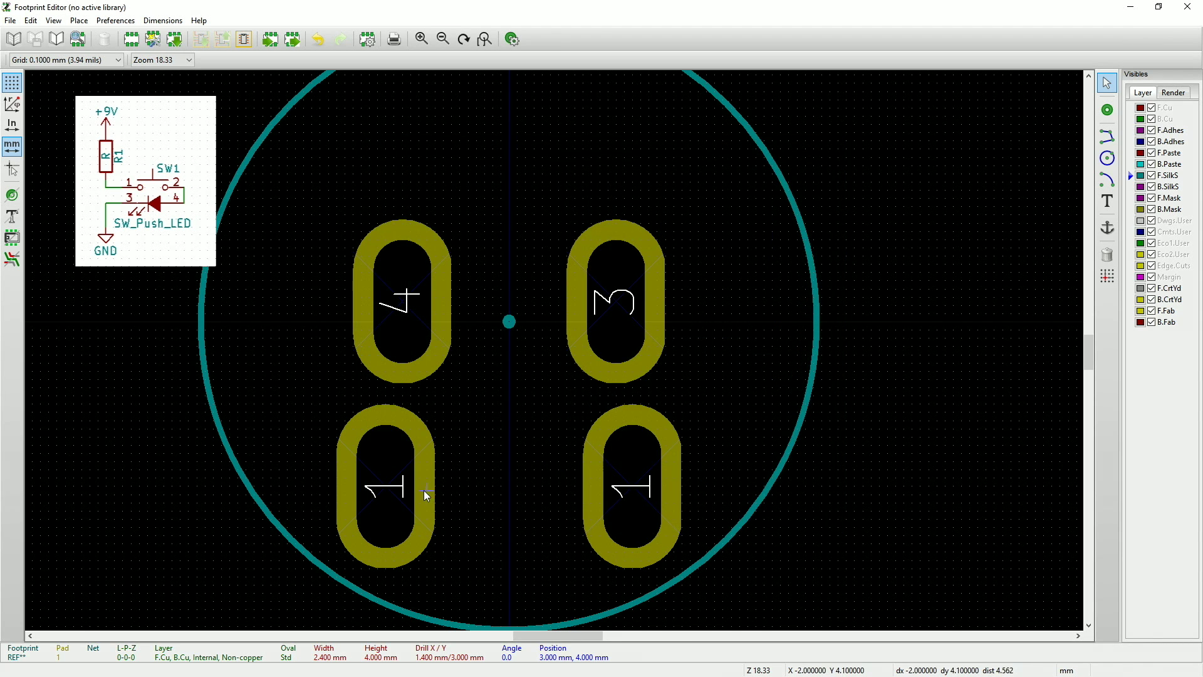
double_click(394, 488)
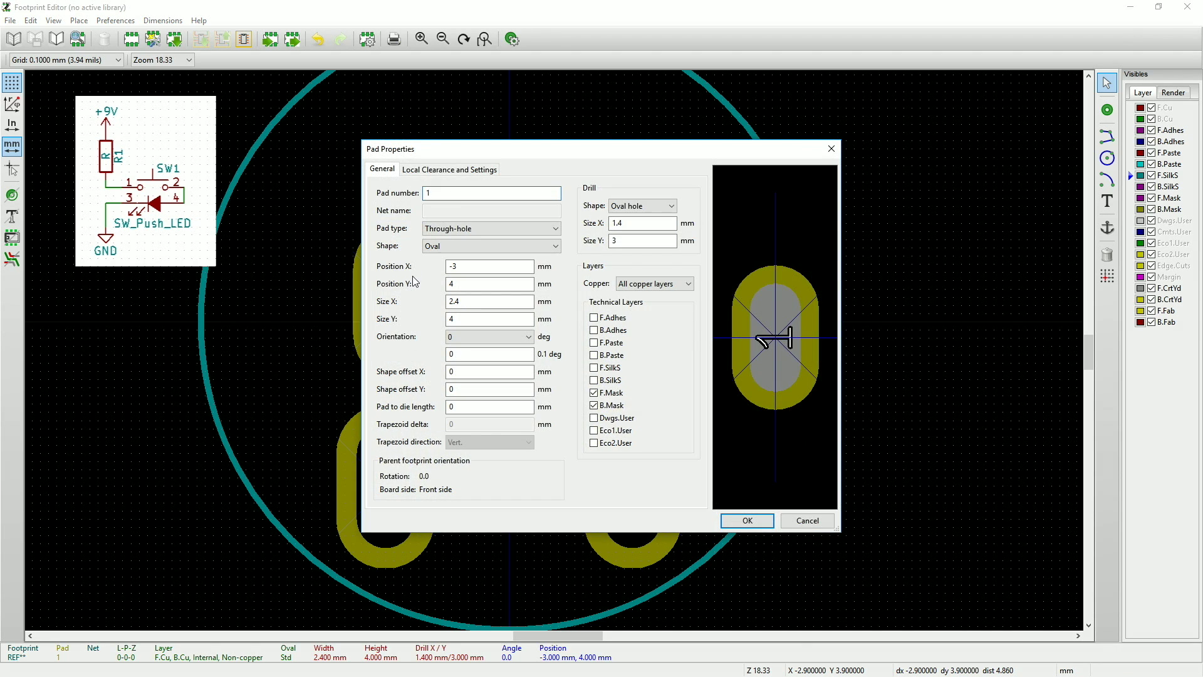
double_click(437, 193)
type("2")
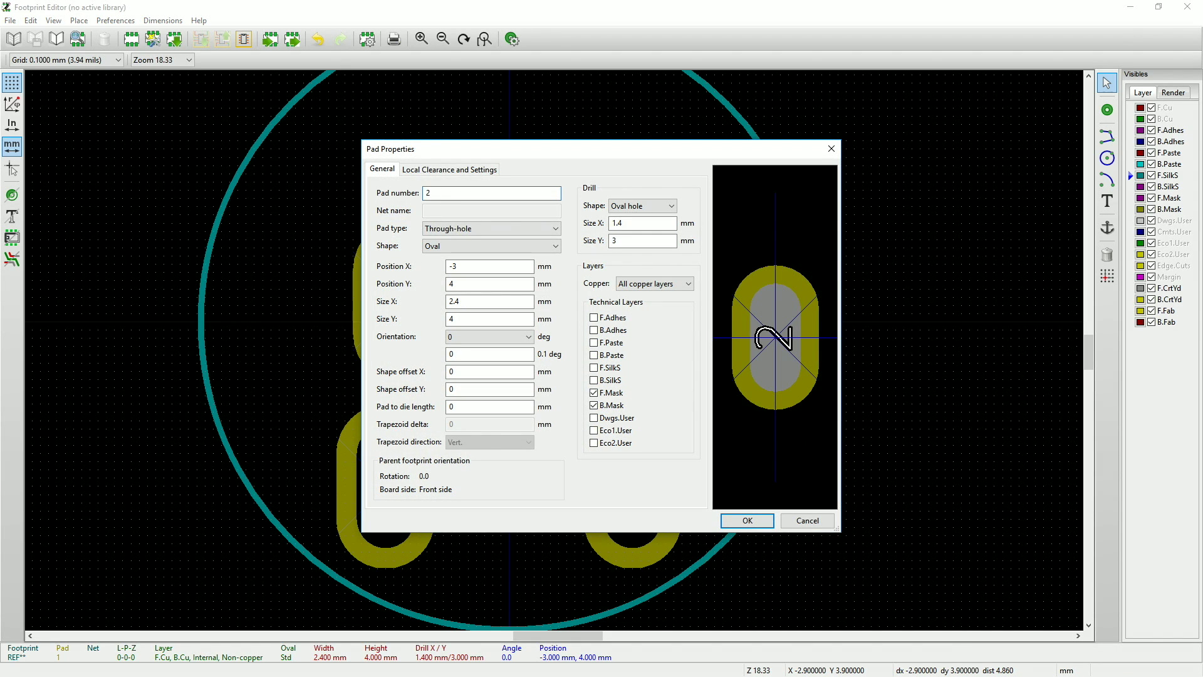
left_click(747, 521)
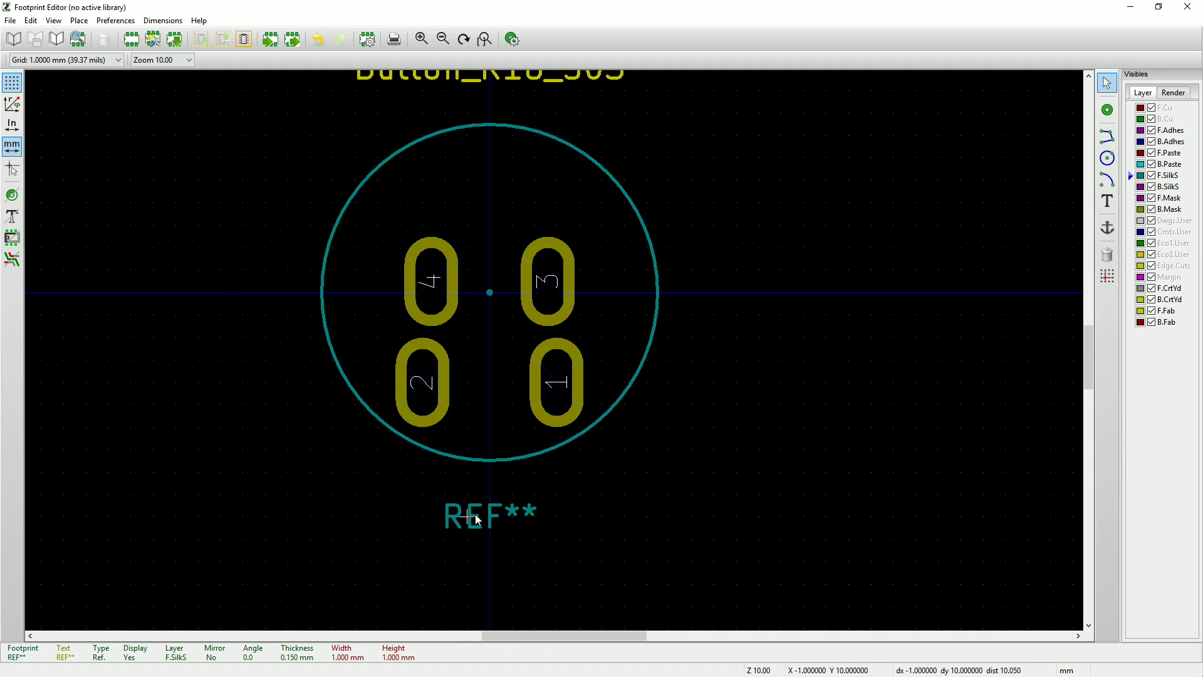
Move the REF** text inside the silkscreen circle above the pads, to X 0, Y -5 mm.
key("m")
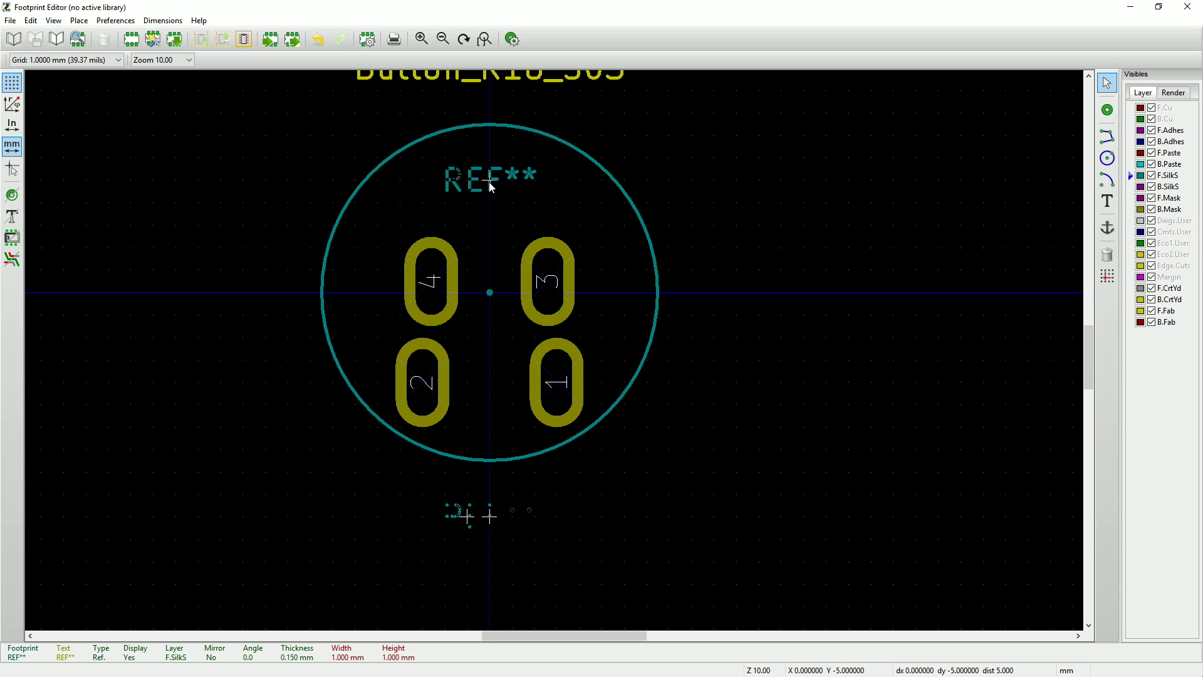
left_click(491, 186)
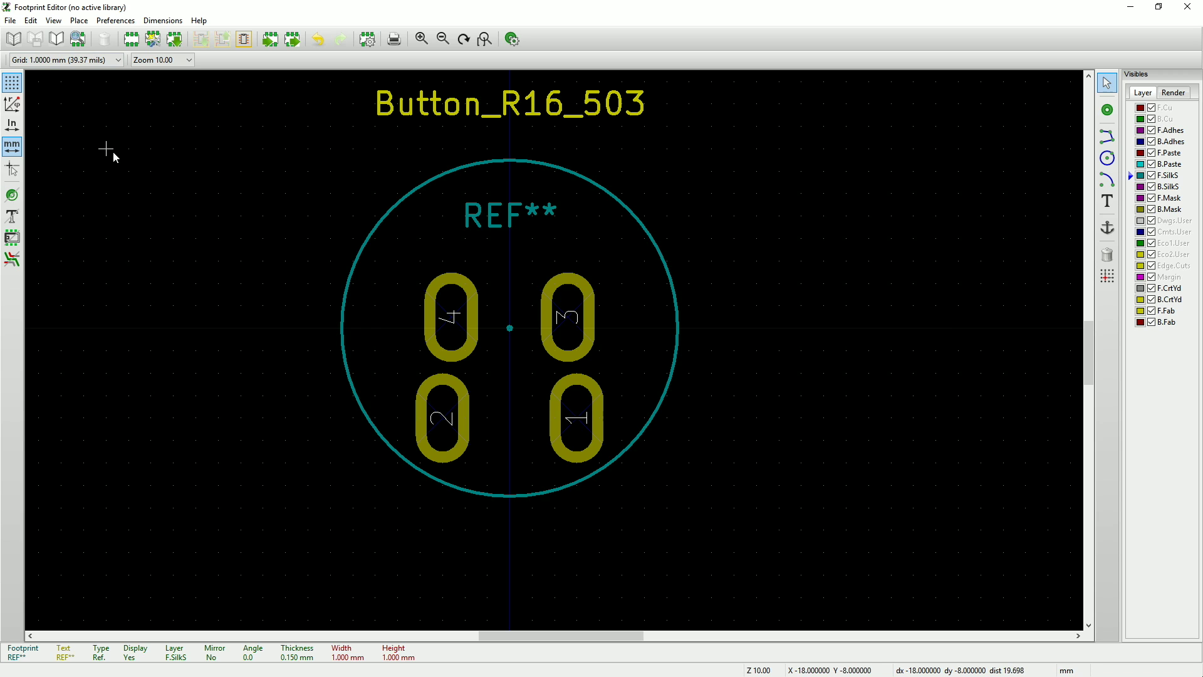
Save the footprint in a new library folder named PCB_Tutorial under the base path D:\PCB_Tutorial.
left_click(56, 40)
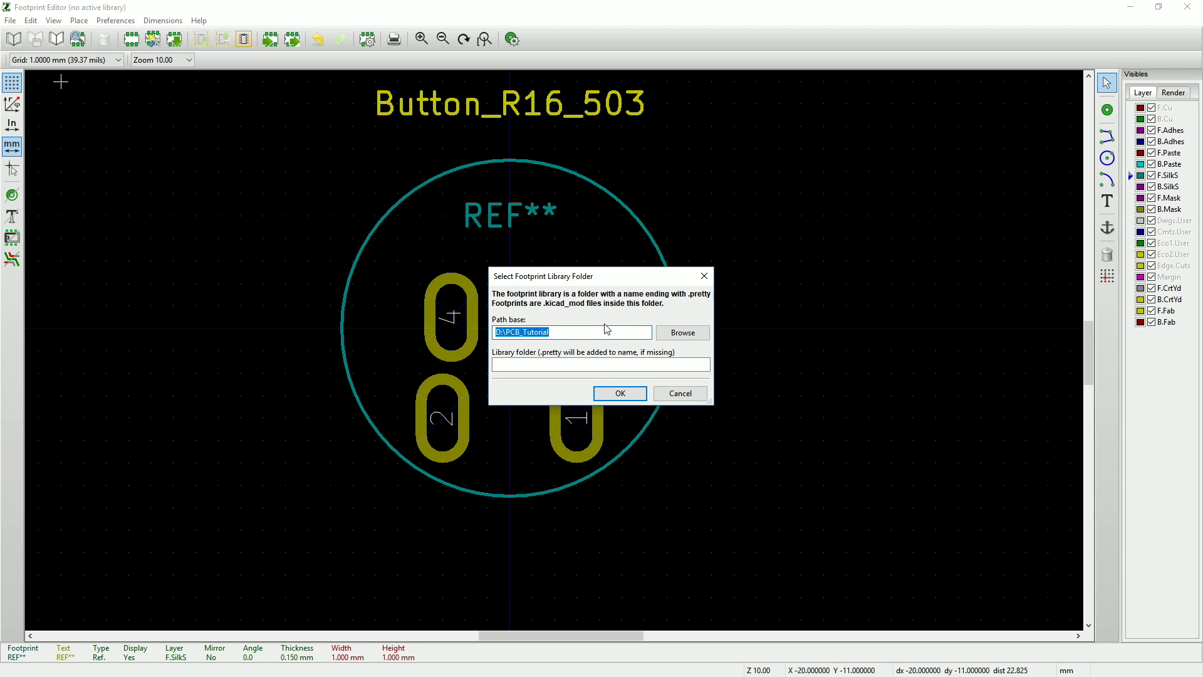
left_click(554, 365)
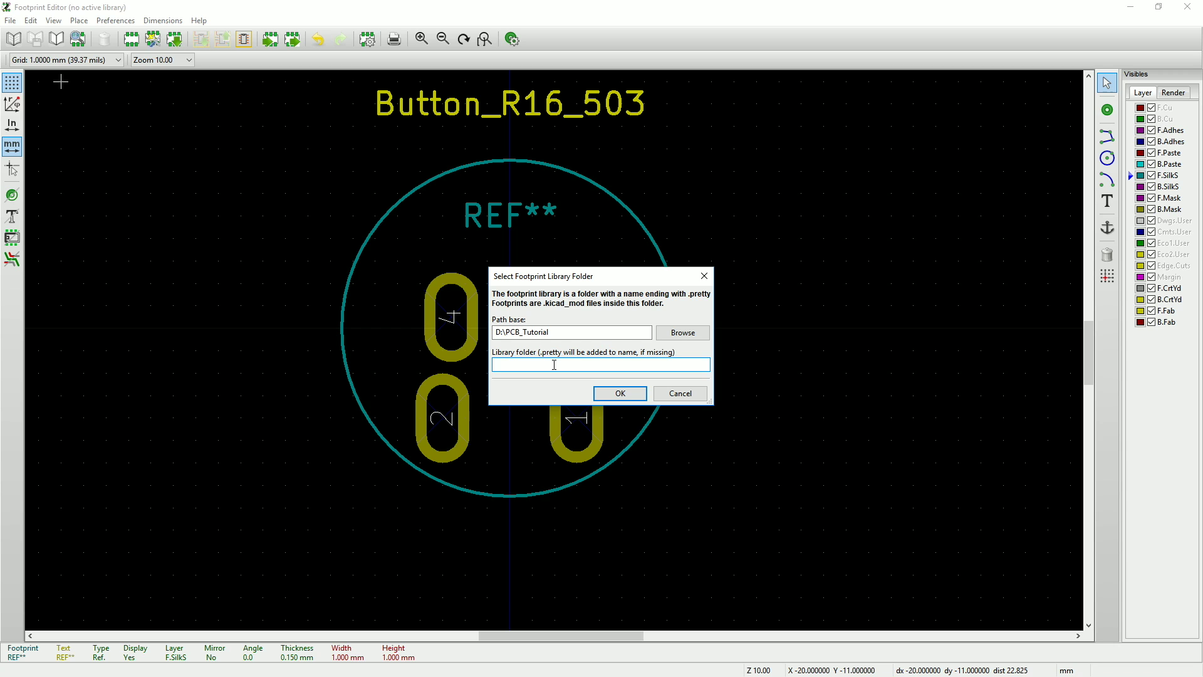
type("PCB_Tutorial")
left_click(624, 398)
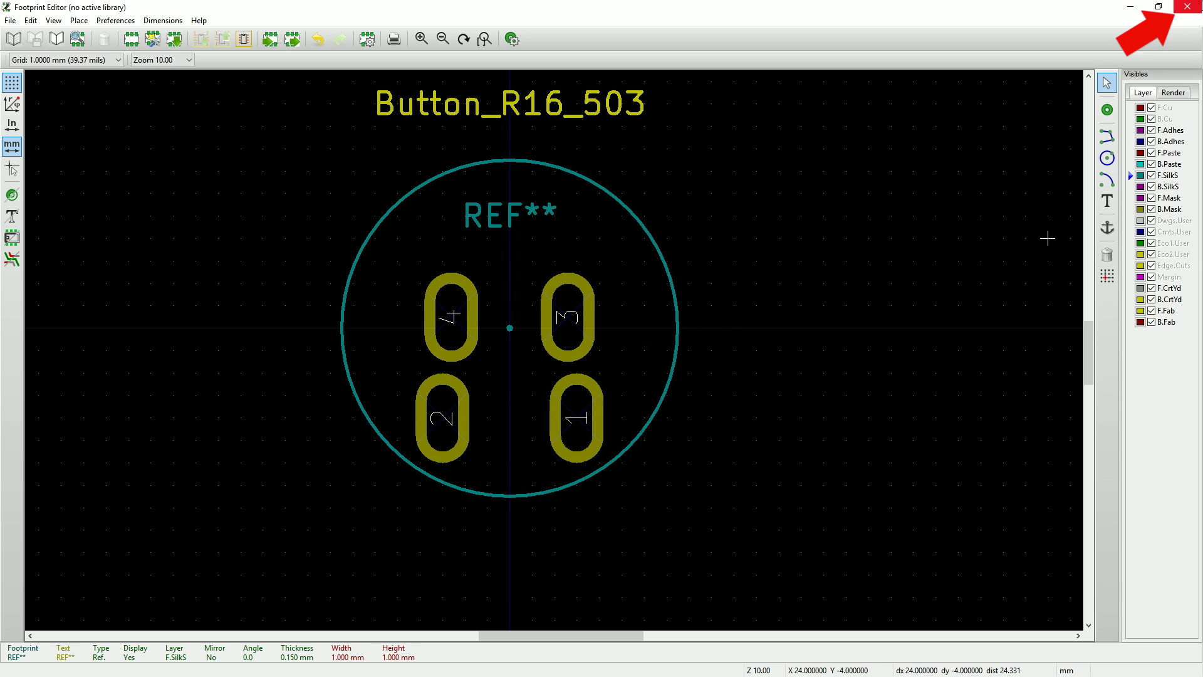
Close the Footprint Editor and launch Cvpcb from the schematic in a maximised window to associate components and footprints.
left_click(1188, 6)
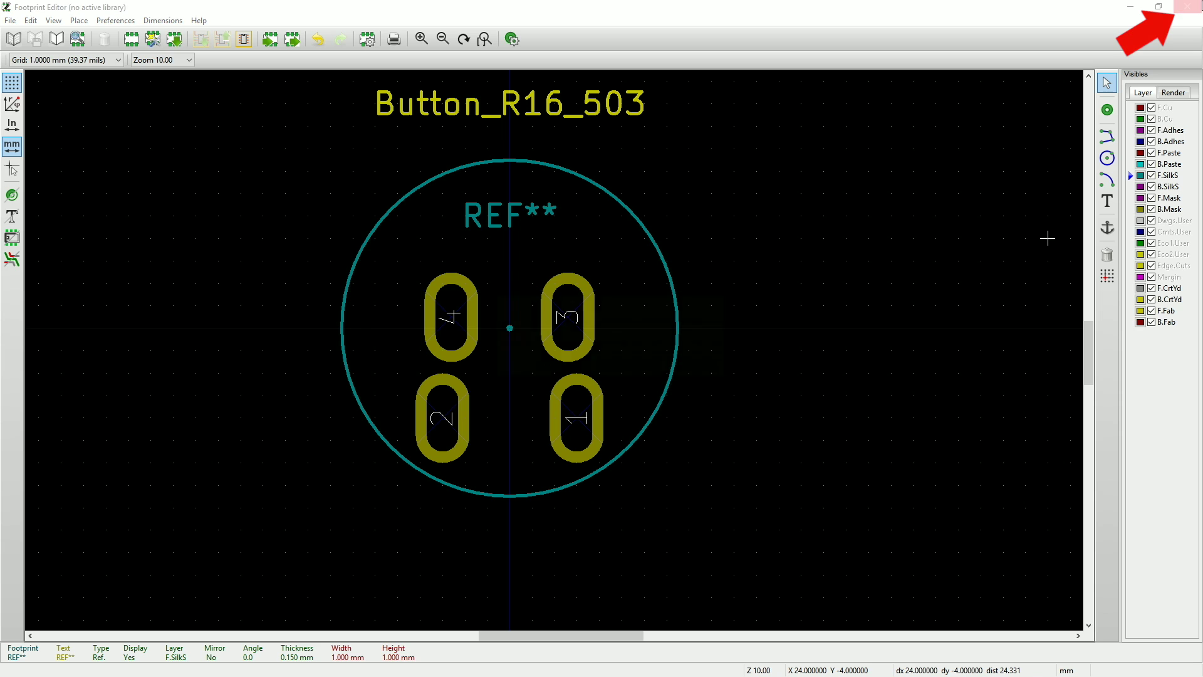
left_click(628, 376)
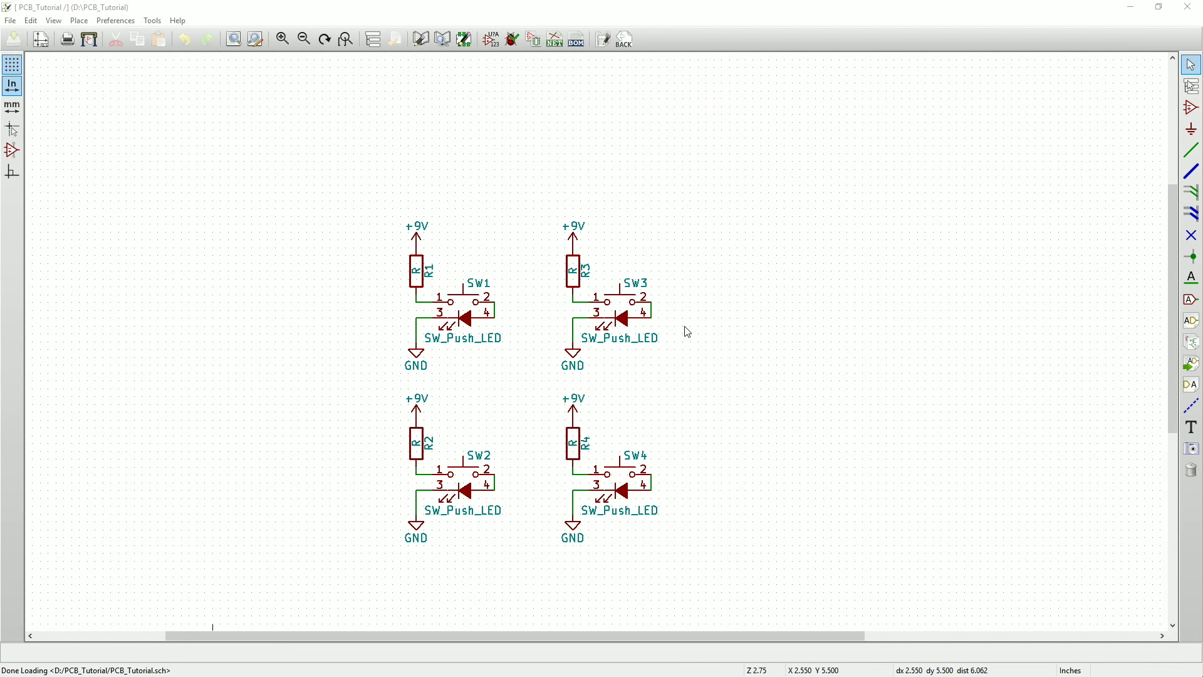
left_click(534, 38)
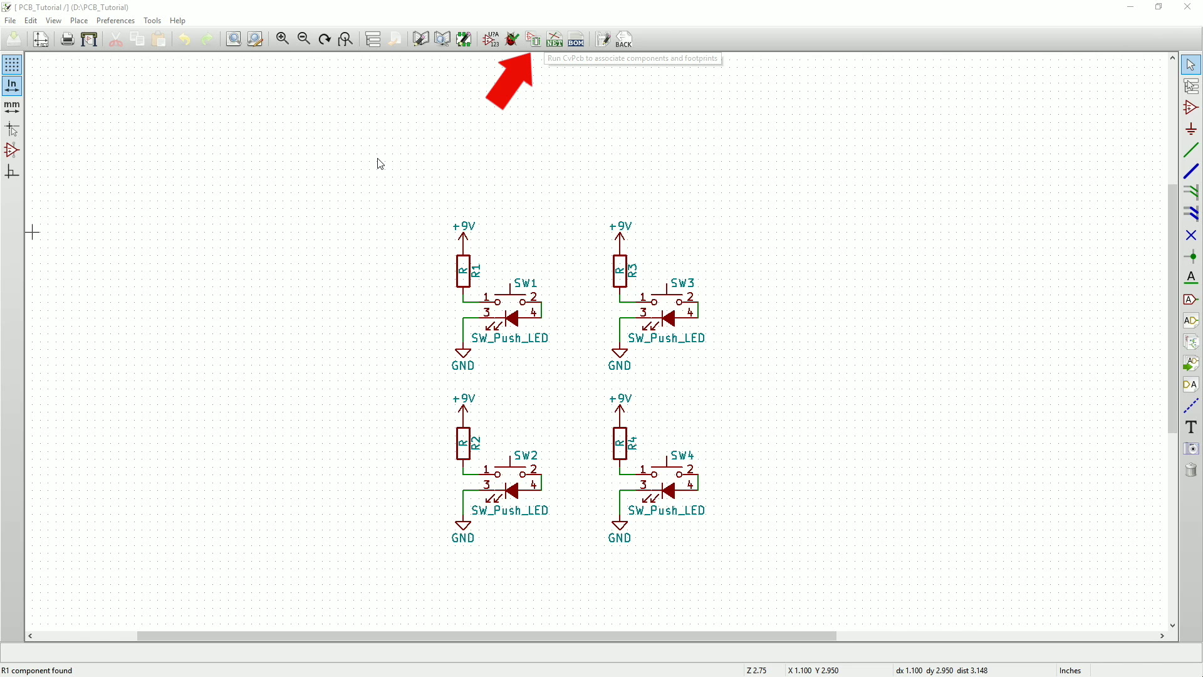
left_click(535, 39)
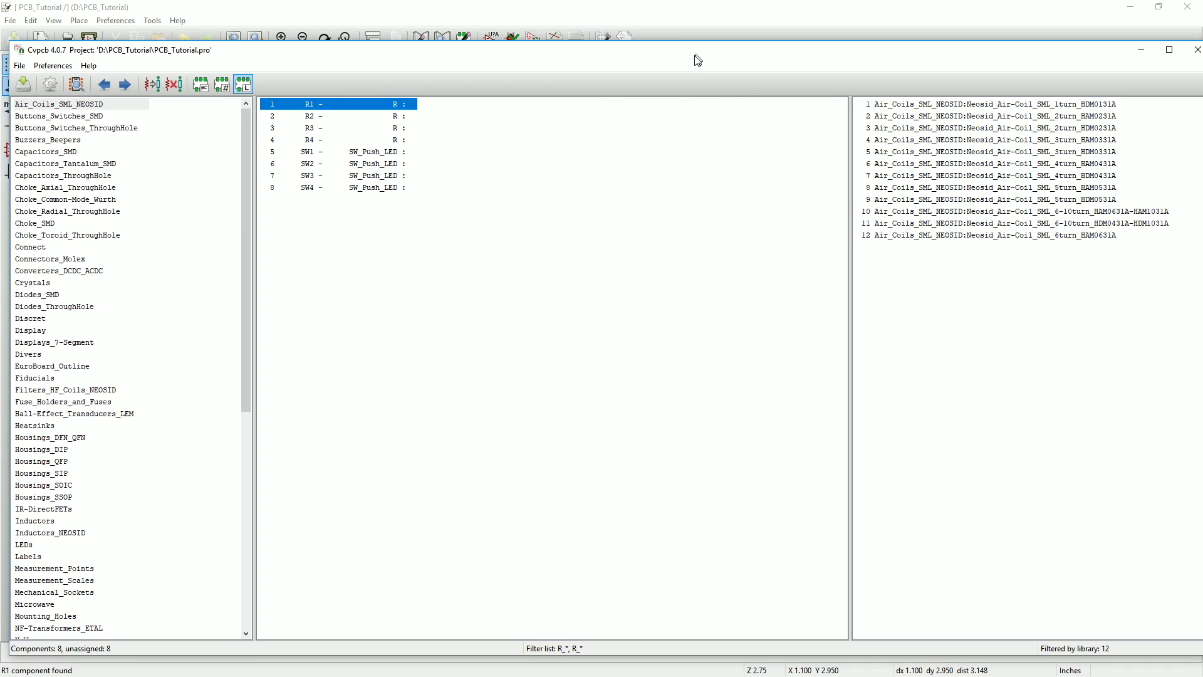
left_click_drag(693, 59, 706, 1)
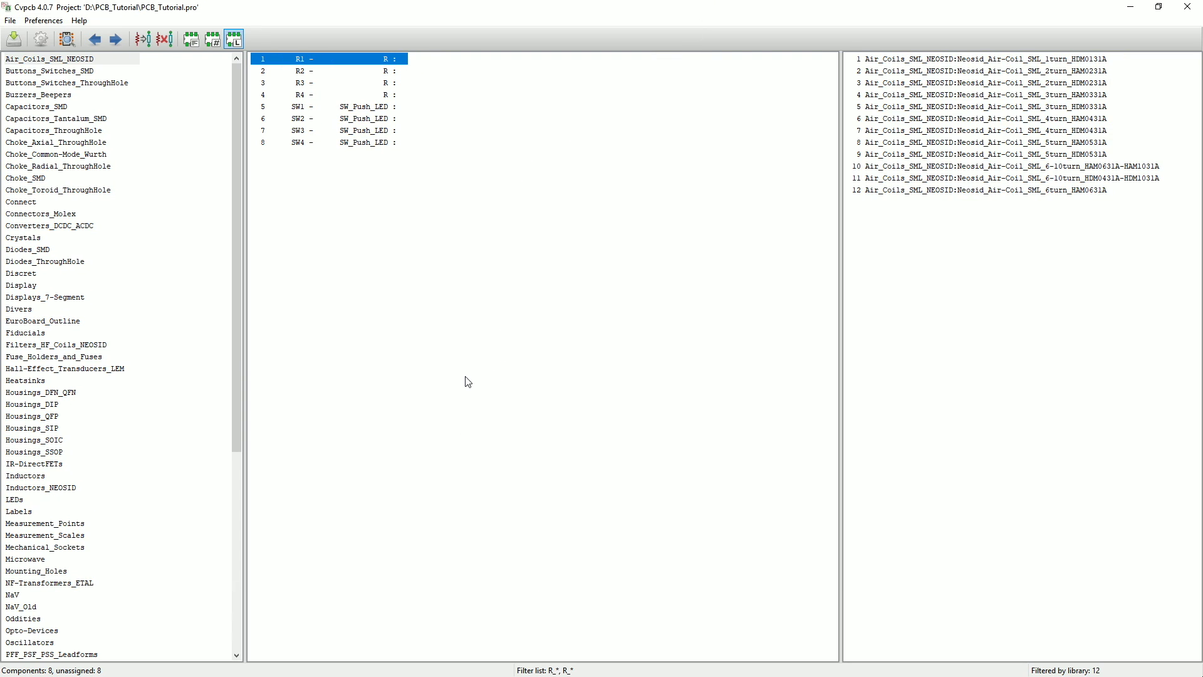
Open the footprint library tables and start the wizard for adding libraries, using files on this computer as the source.
scroll(203, 402, "down", 4)
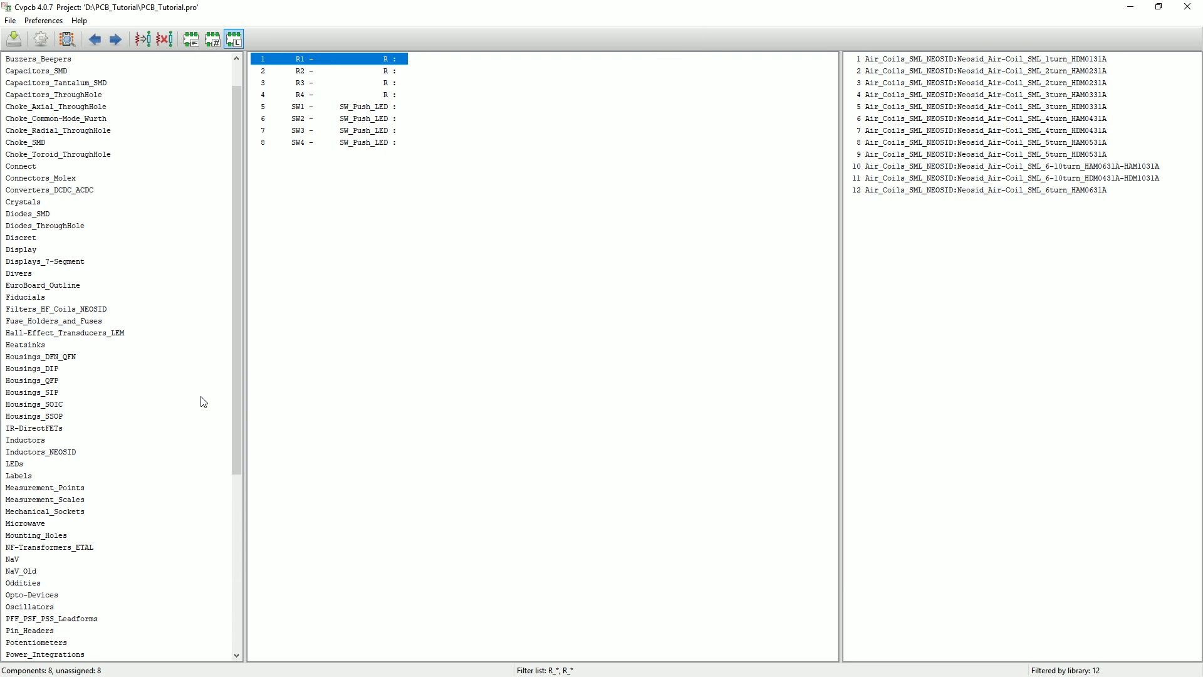
scroll(203, 402, "down", 5)
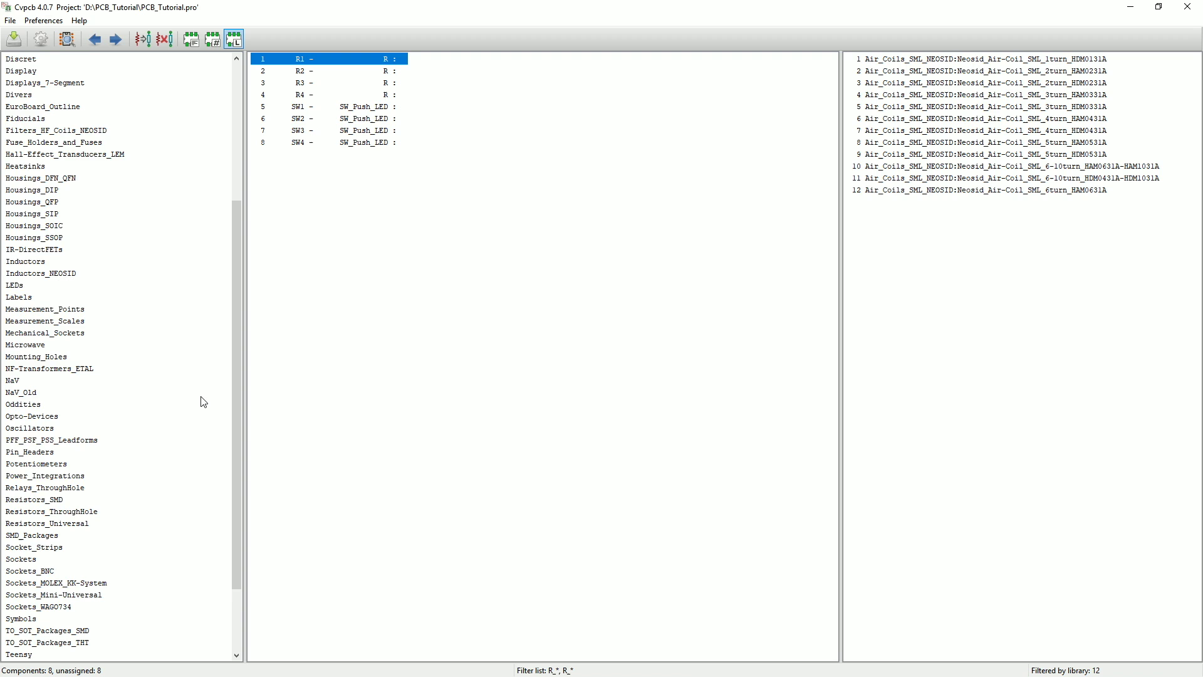
scroll(204, 402, "up", 6)
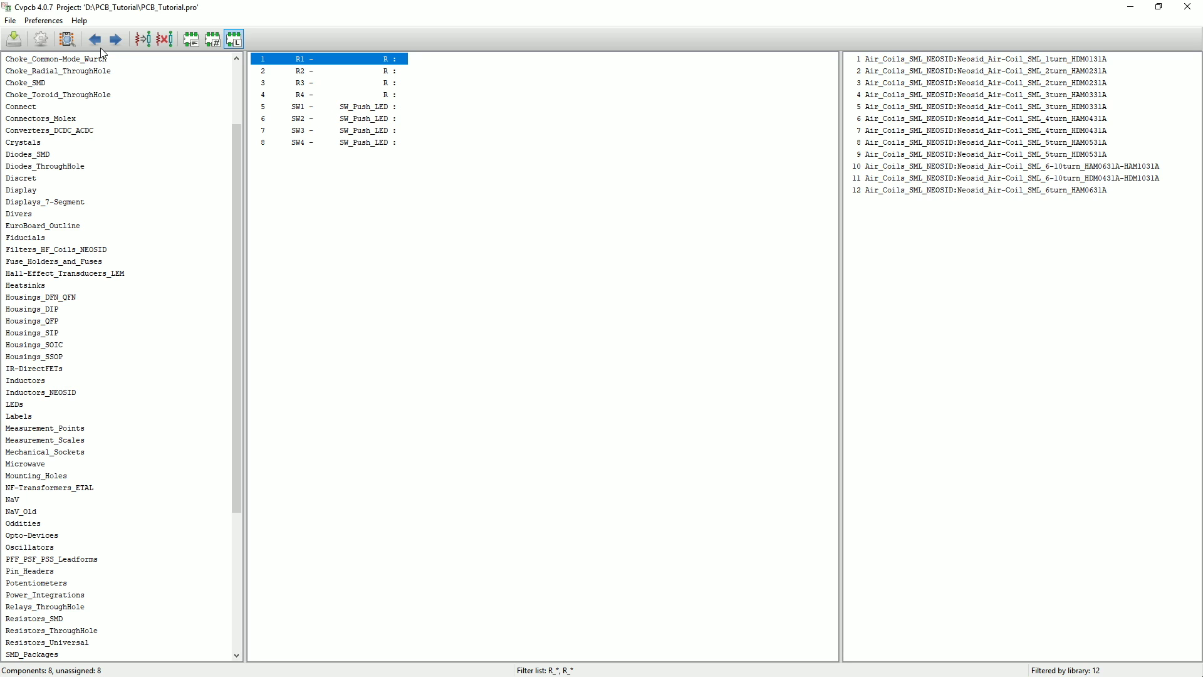
left_click(47, 22)
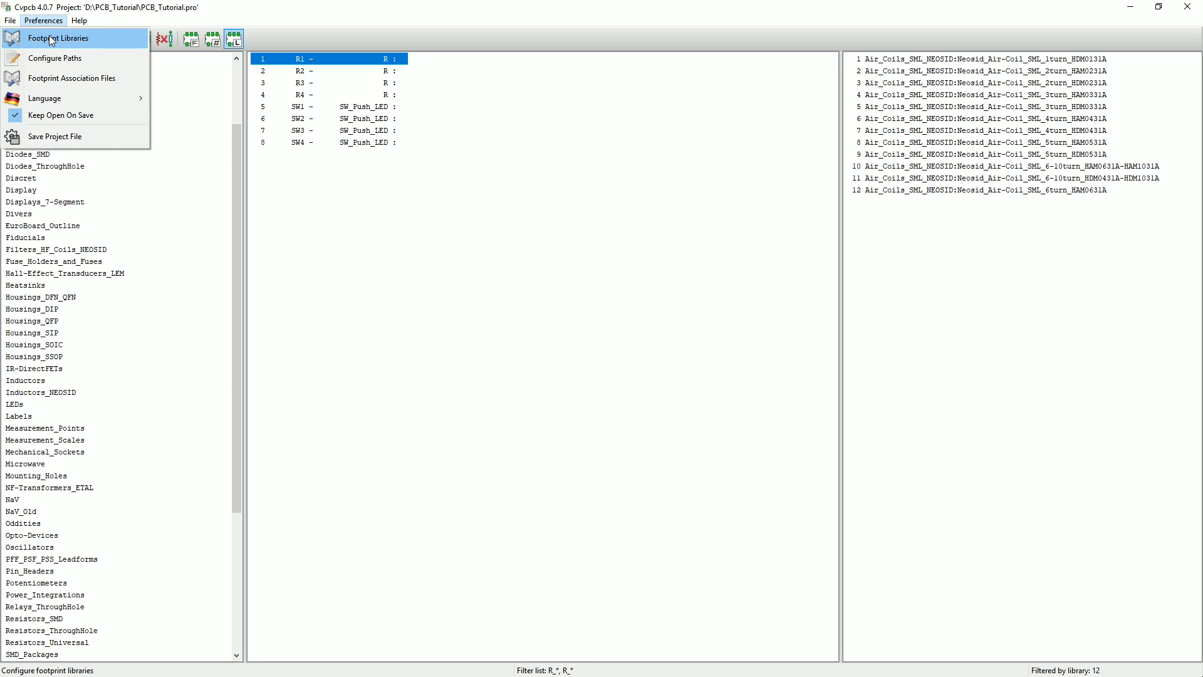
left_click(52, 41)
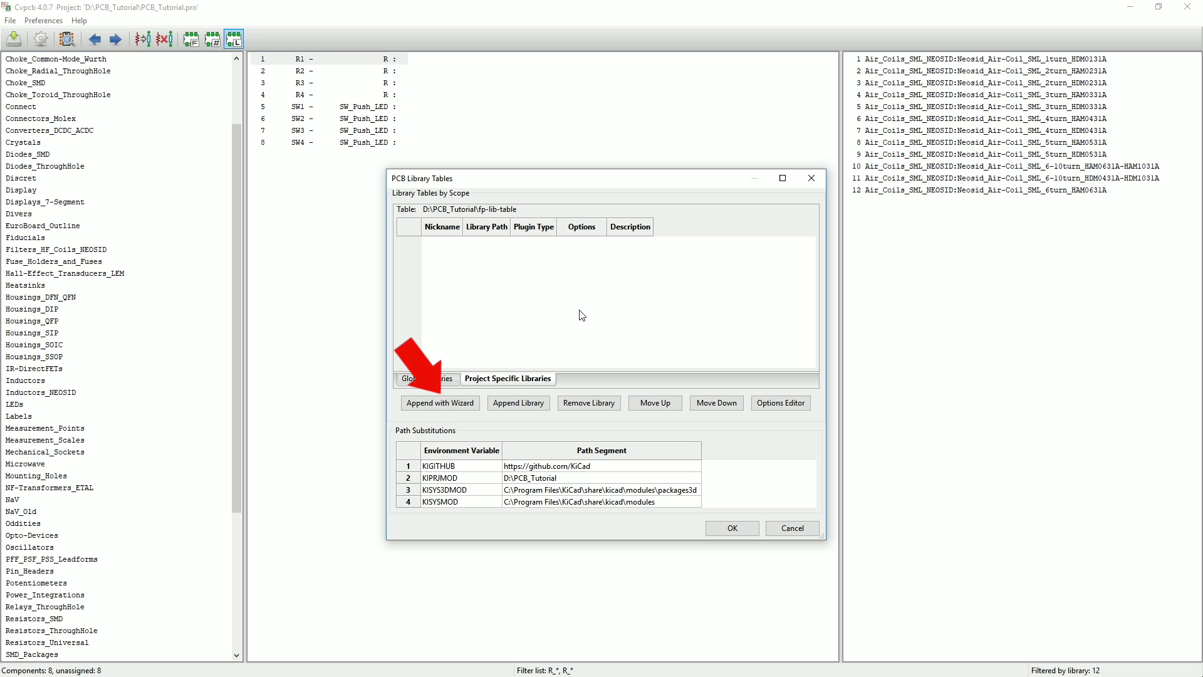
left_click(446, 404)
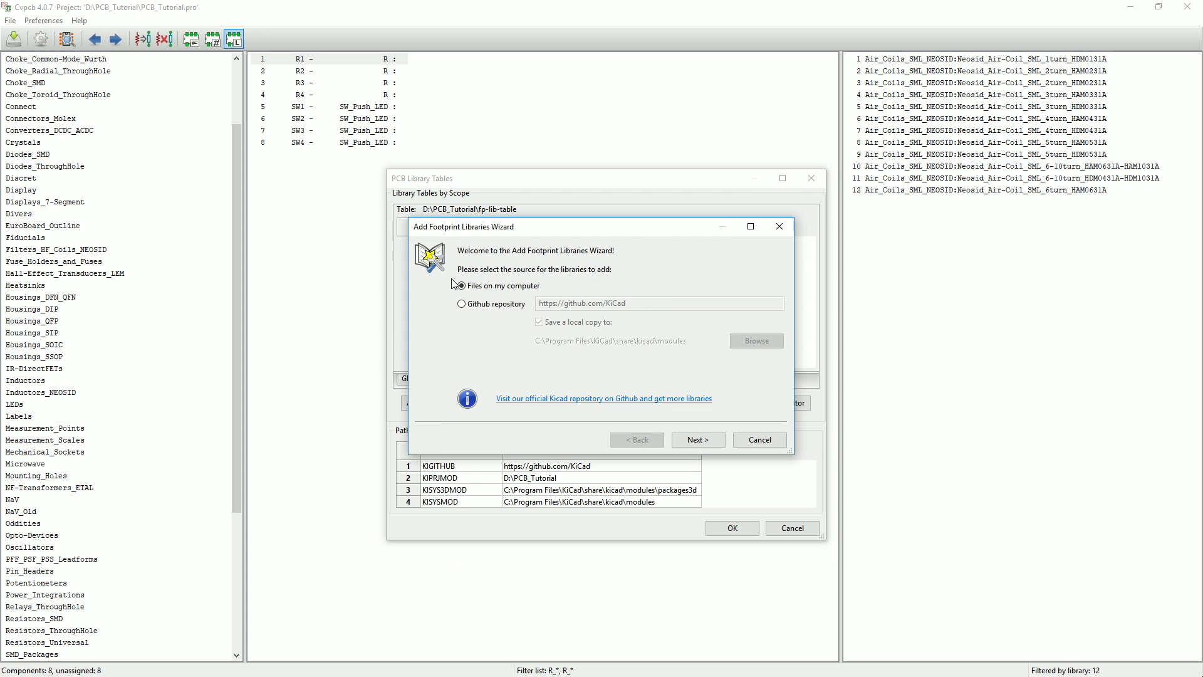
left_click(724, 441)
Choose the PCB_Tutorial.pretty folder inside D:\PCB_Tutorial as the footprint library to add.
left_click(465, 384)
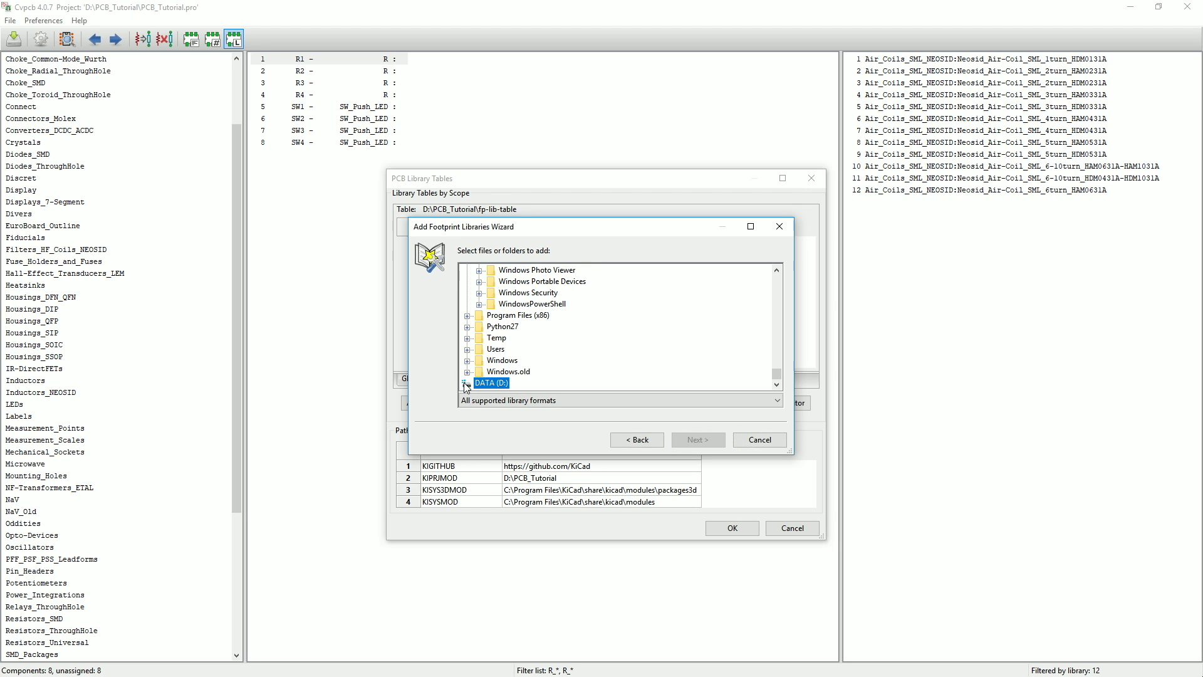
left_click(467, 382)
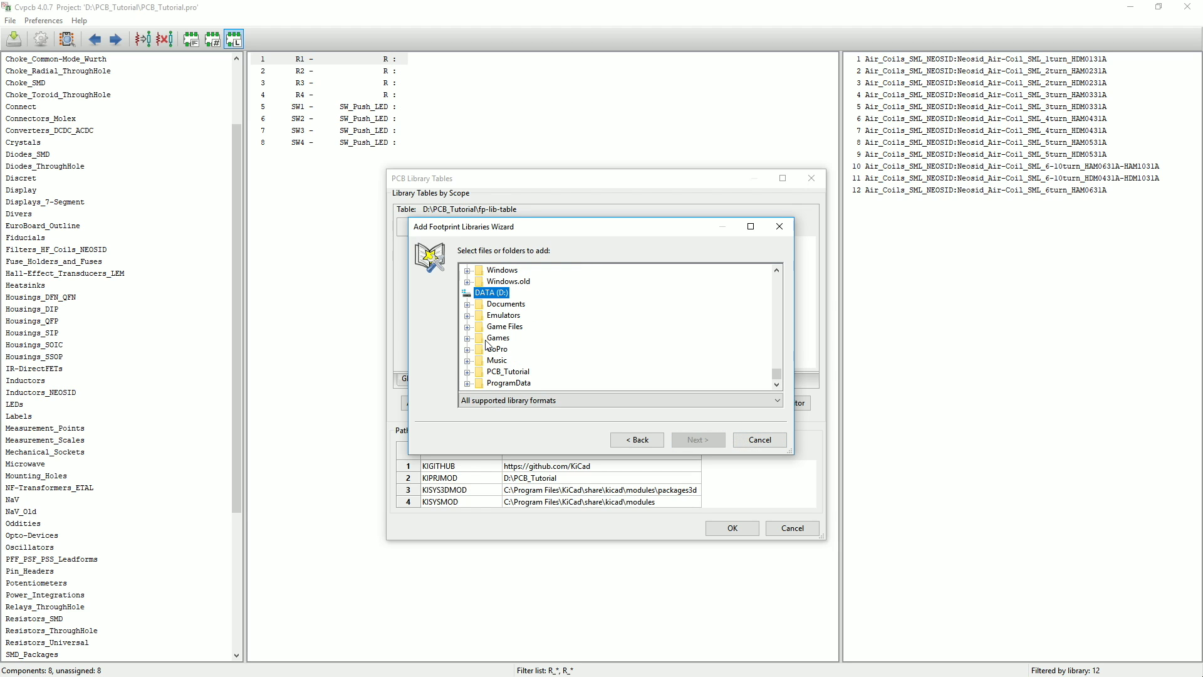
left_click(468, 373)
left_click(479, 383)
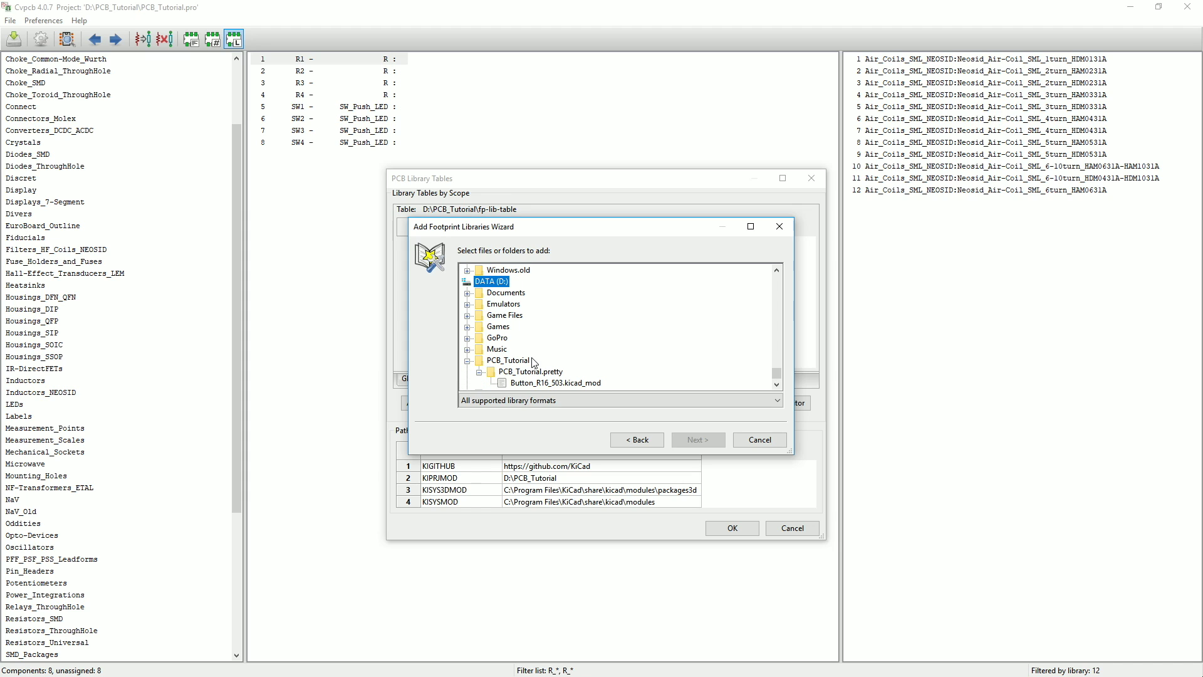
left_click(494, 361)
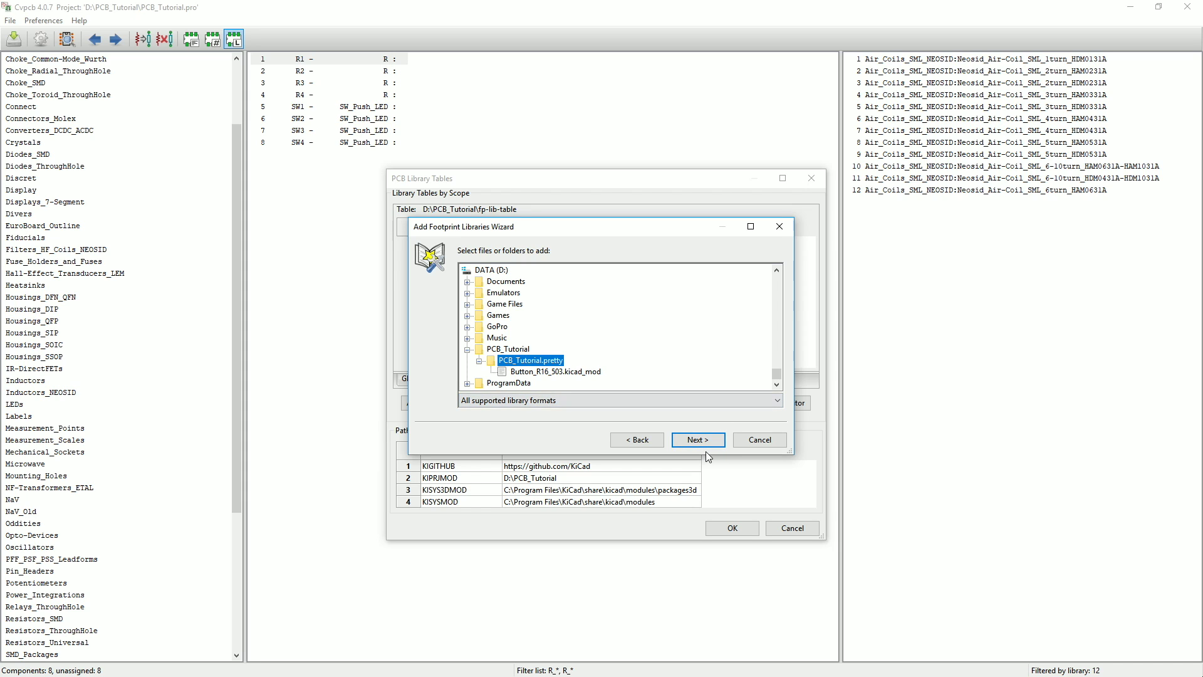
left_click(700, 440)
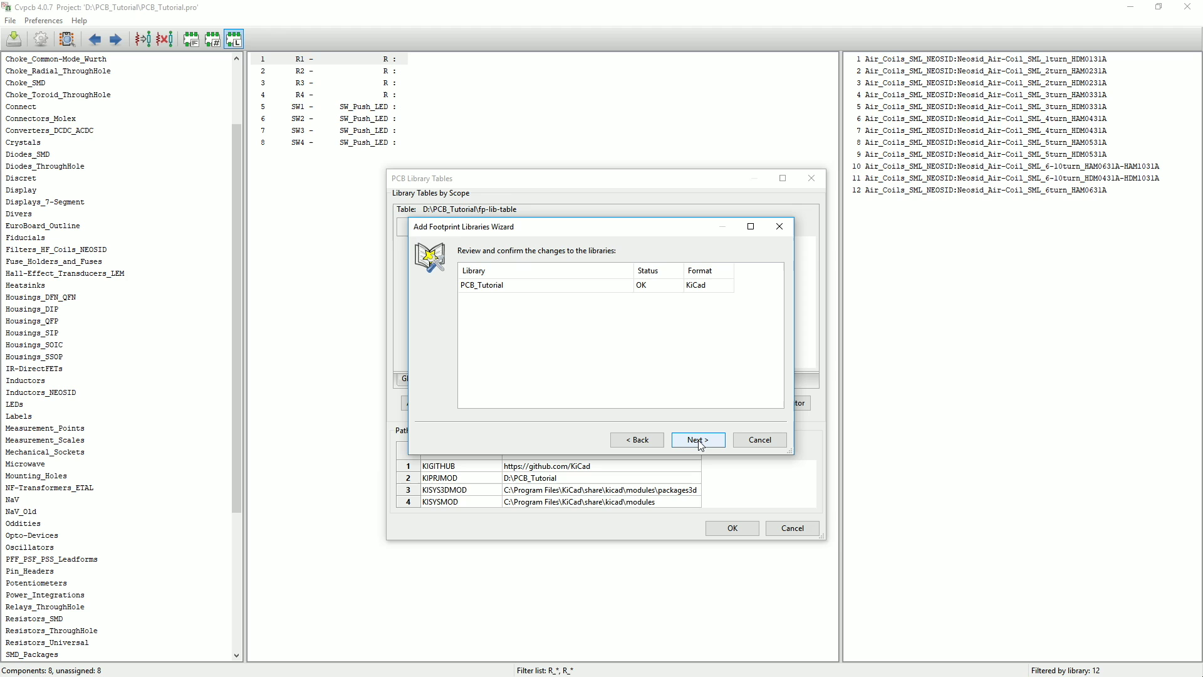
Add the PCB_Tutorial library to the current project only and accept the updated library tables.
left_click(700, 441)
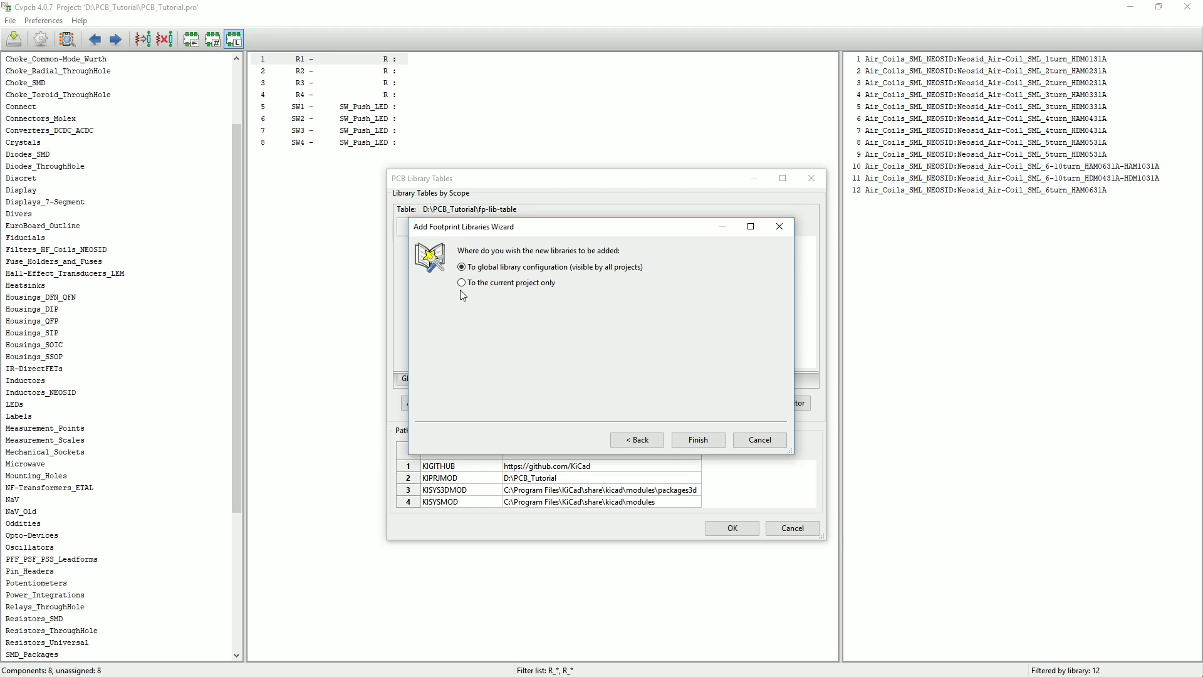
left_click(462, 283)
left_click(700, 439)
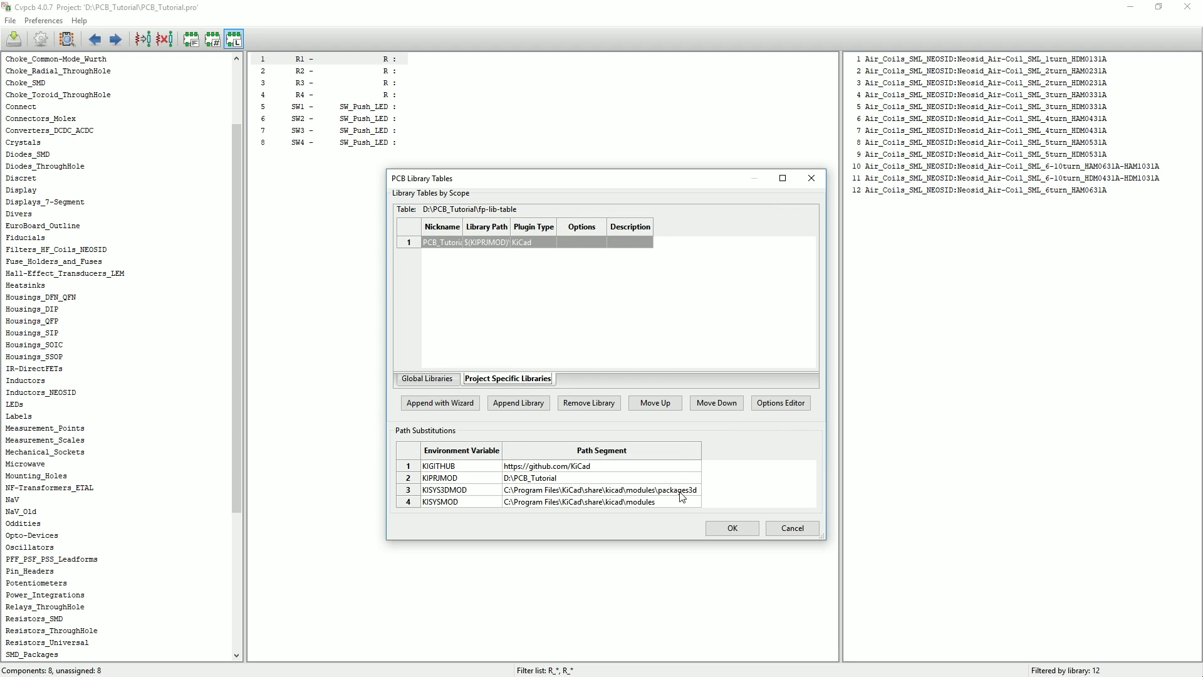
left_click(733, 521)
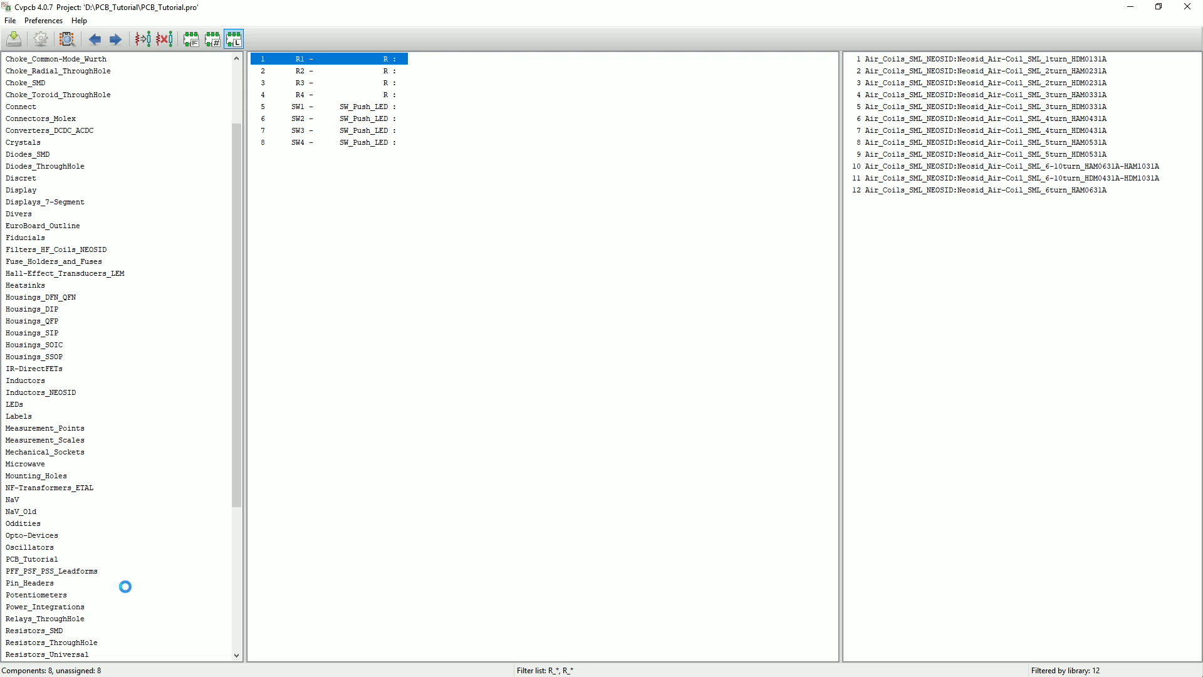
Assign the PCB_Tutorial:Button_R16_503 footprint to the four SW_Push_LED components SW1 to SW4.
scroll(48, 557, "down", 1)
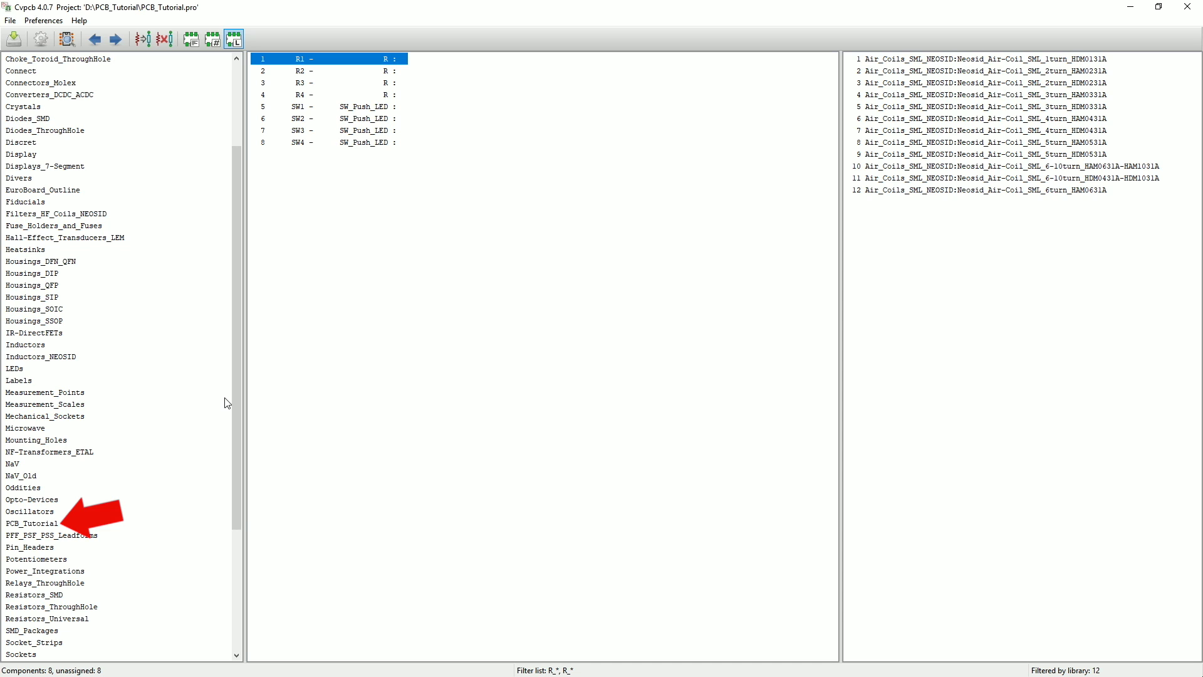
left_click(369, 108)
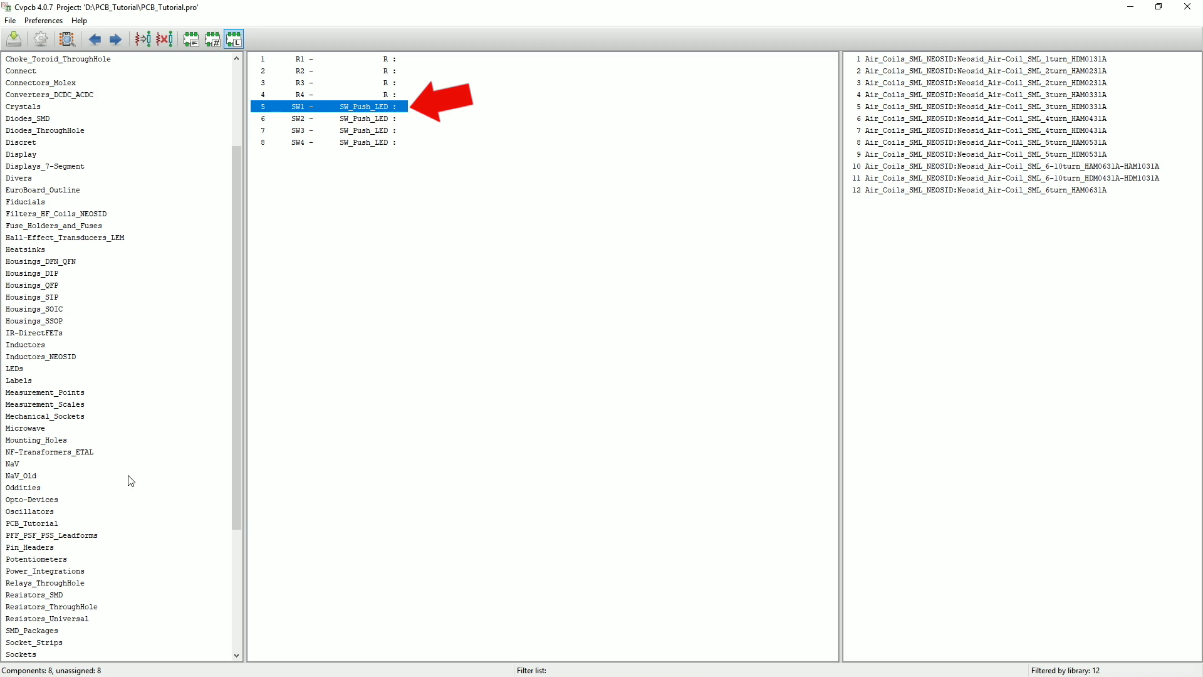
scroll(47, 518, "down", 3)
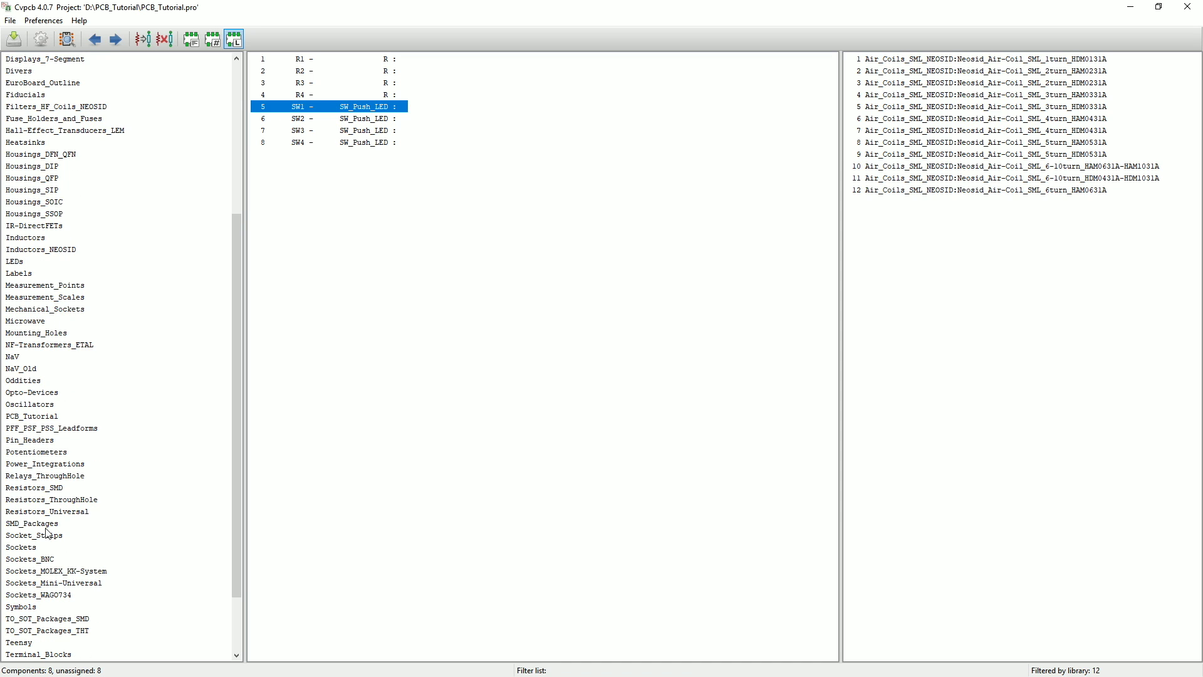
scroll(48, 511, "down", 1)
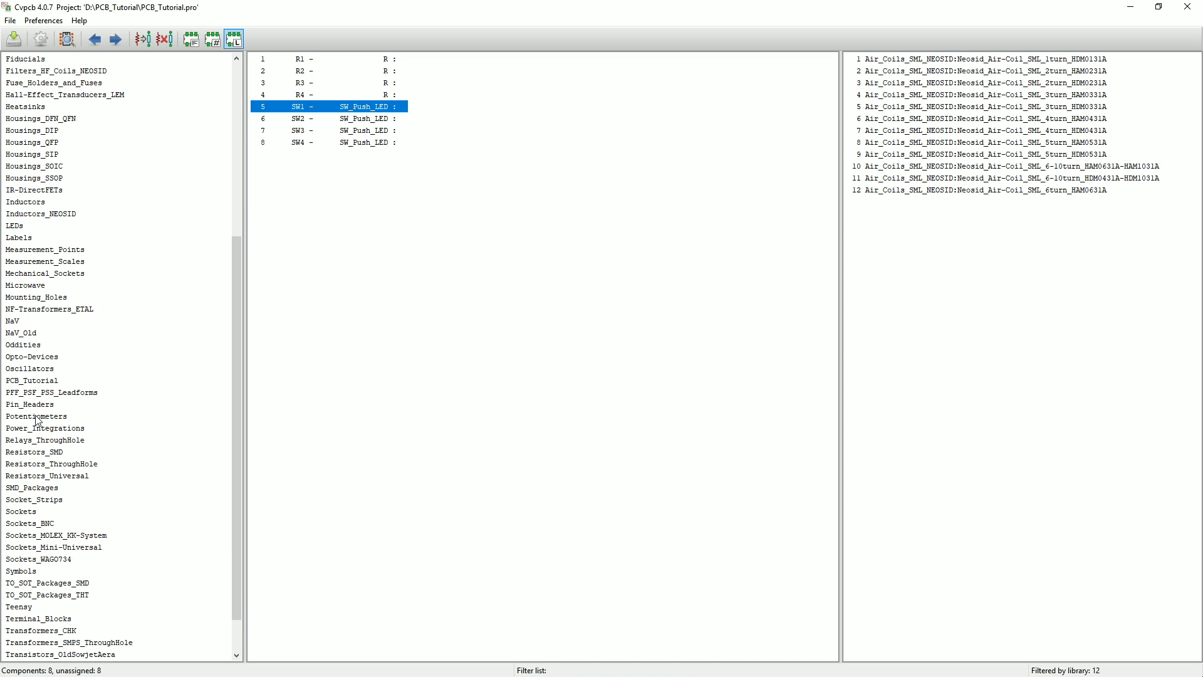
left_click(35, 384)
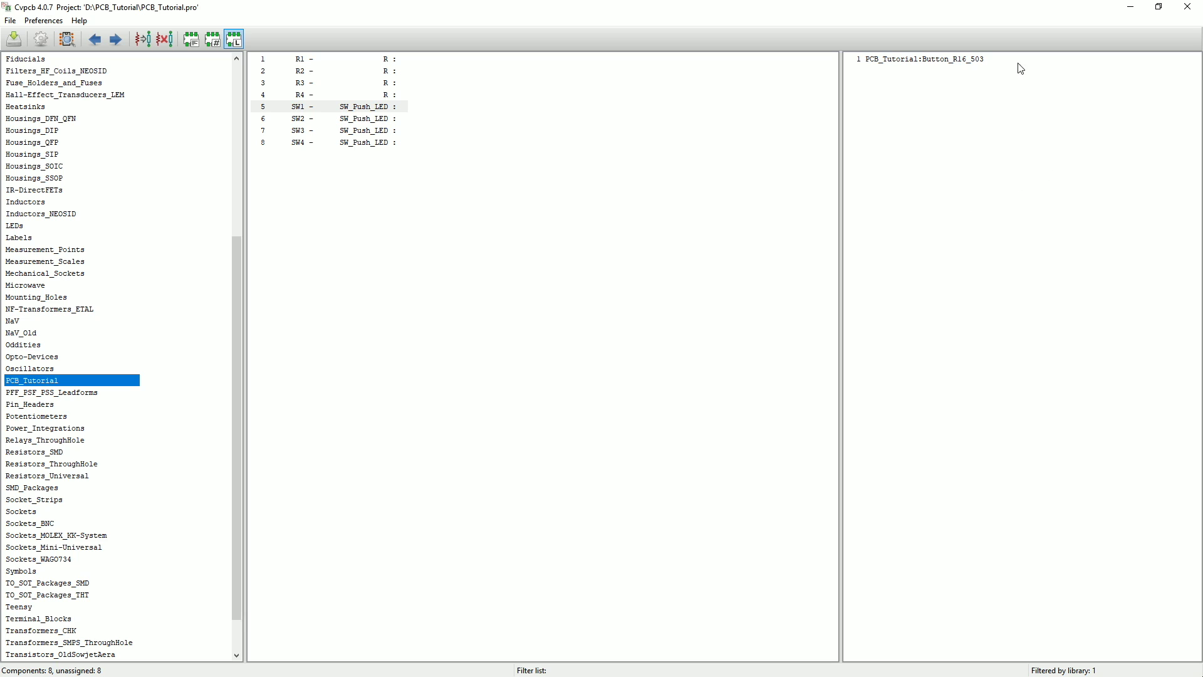
left_click(930, 60)
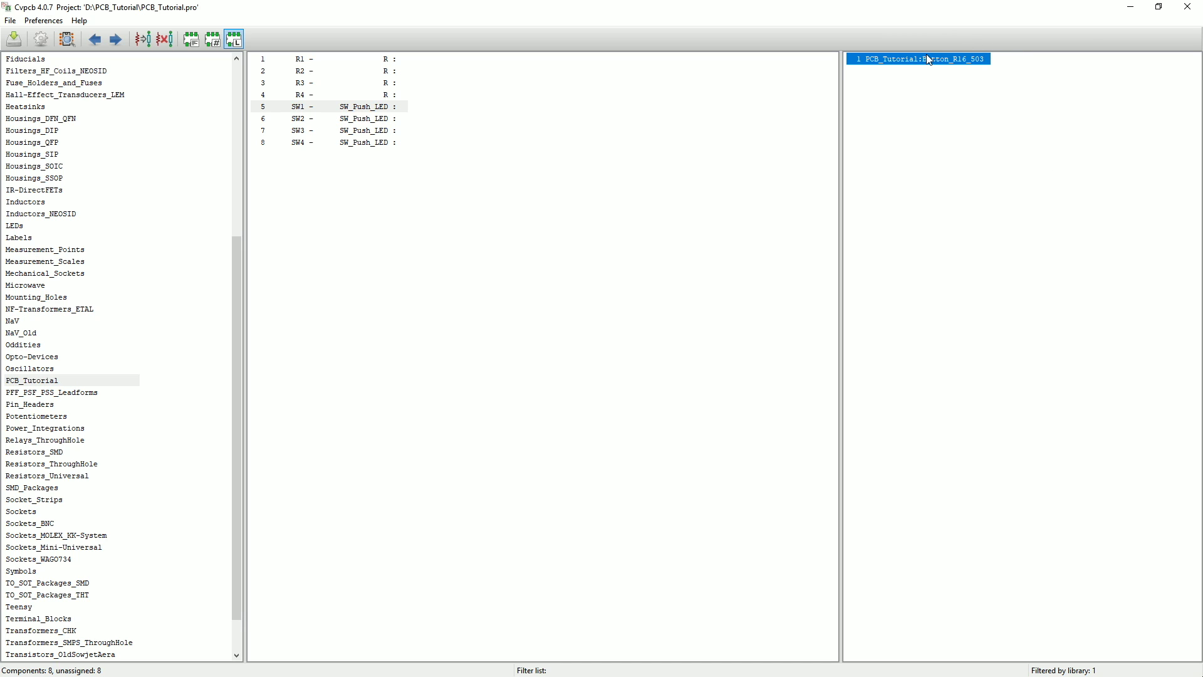
double_click(930, 60)
double_click(930, 61)
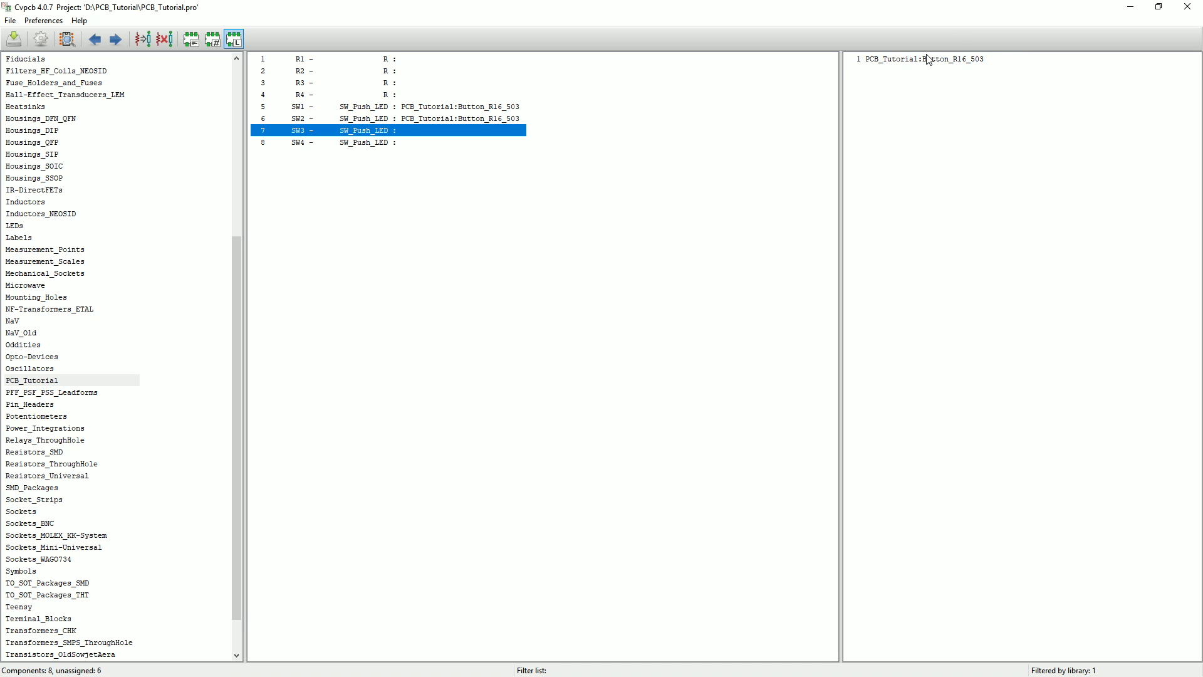
double_click(930, 61)
double_click(930, 60)
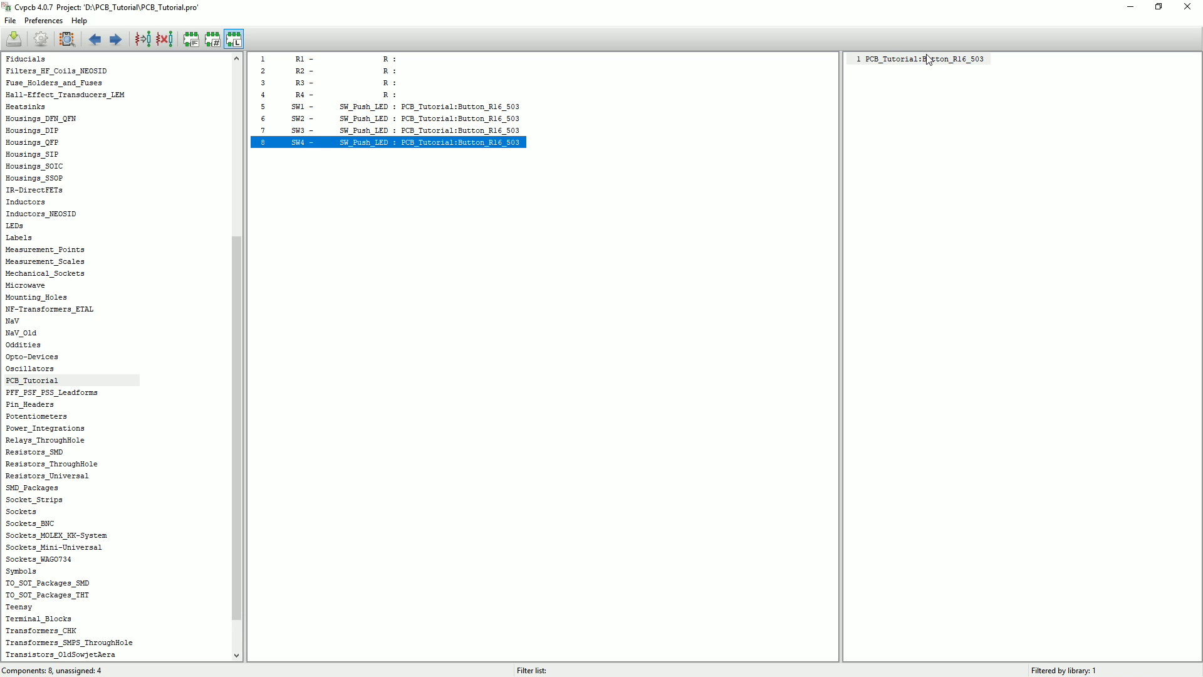
Select resistor R1 and browse the available footprints in the Resistors_ThroughHole library.
scroll(99, 370, "up", 10)
left_click(99, 371)
scroll(99, 371, "down", 13)
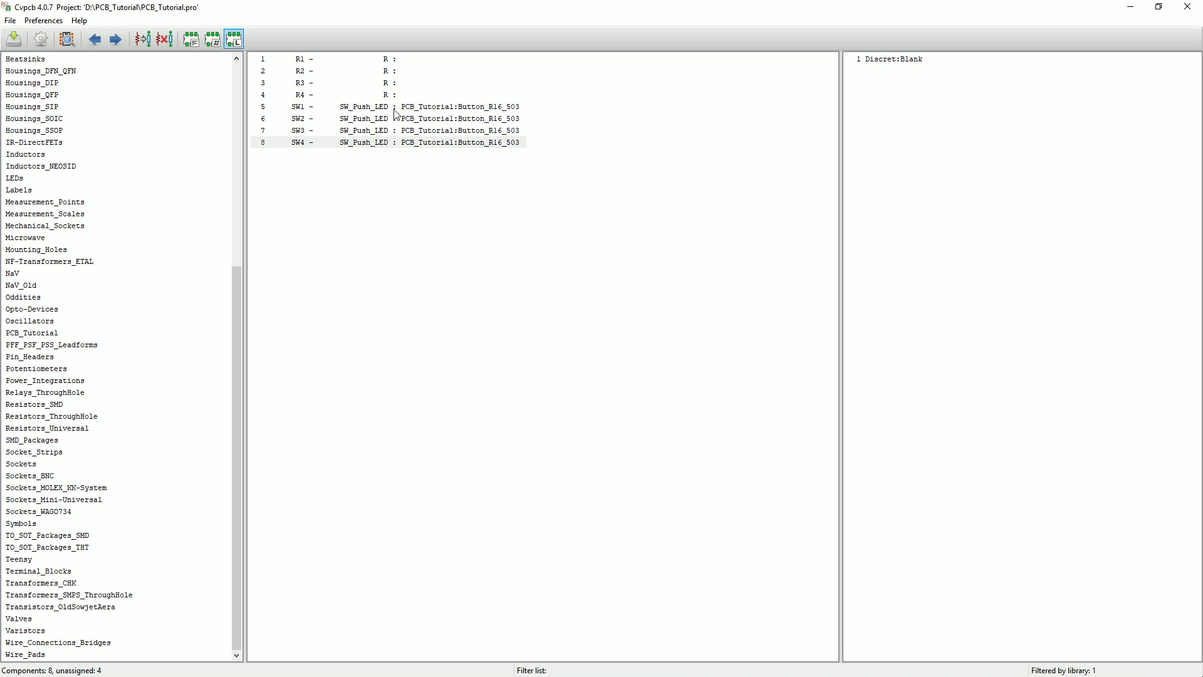
left_click(387, 61)
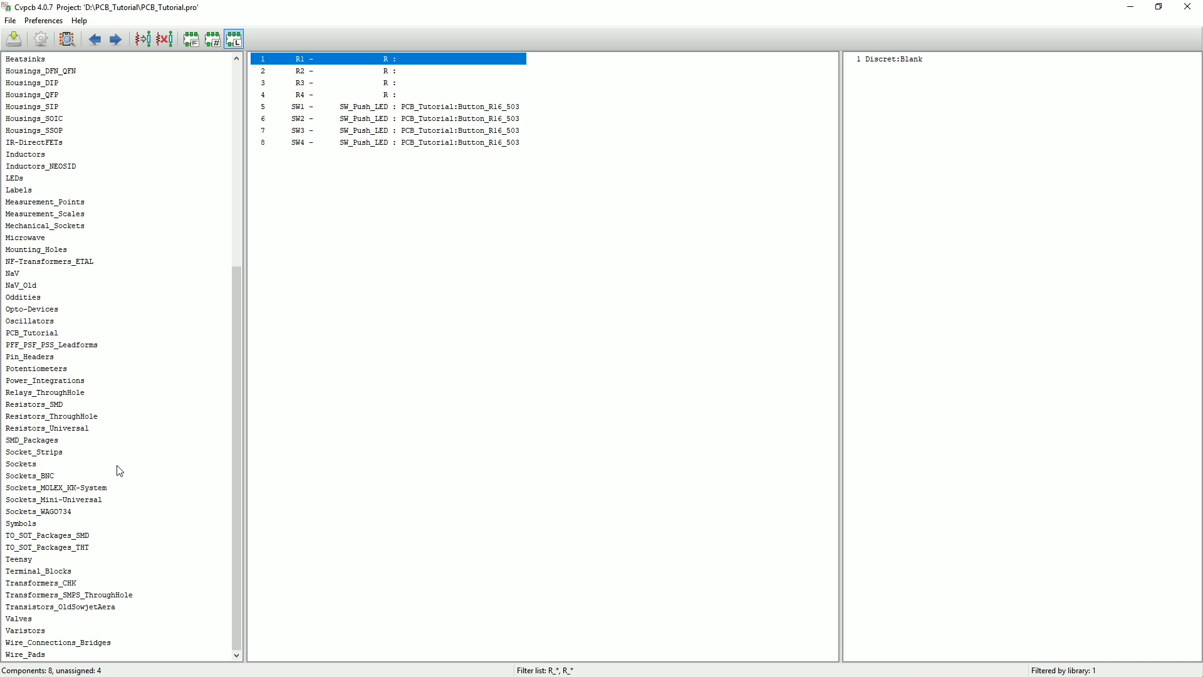
left_click(52, 416)
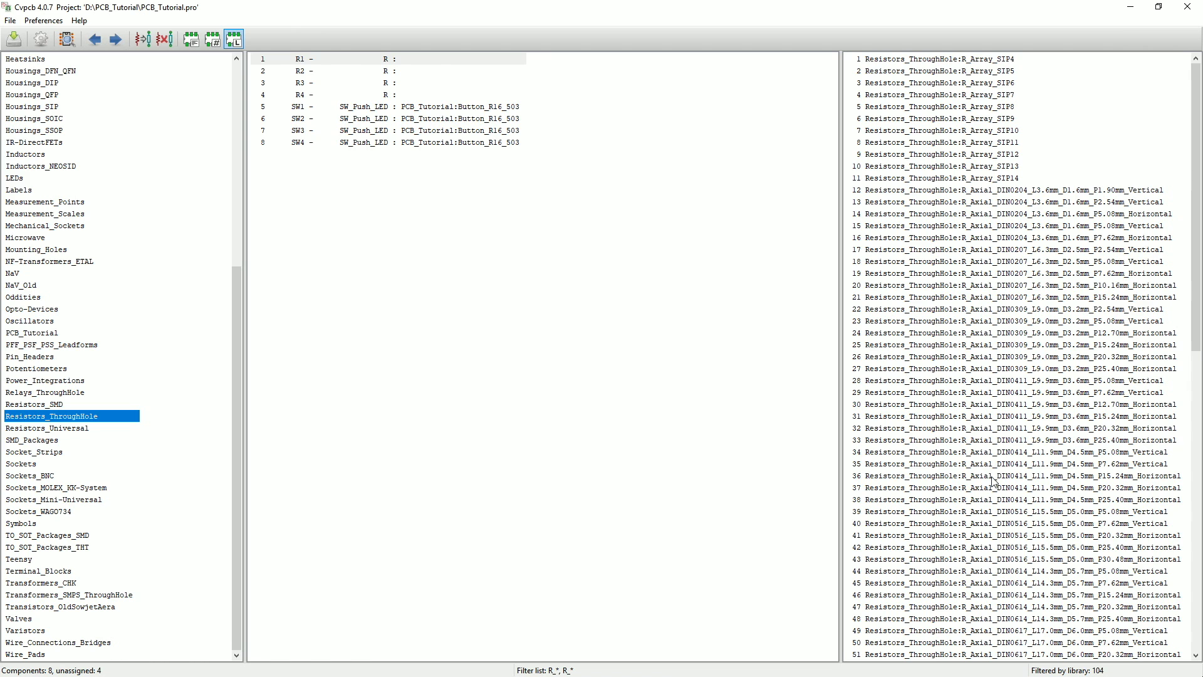
scroll(995, 483, "down", 13)
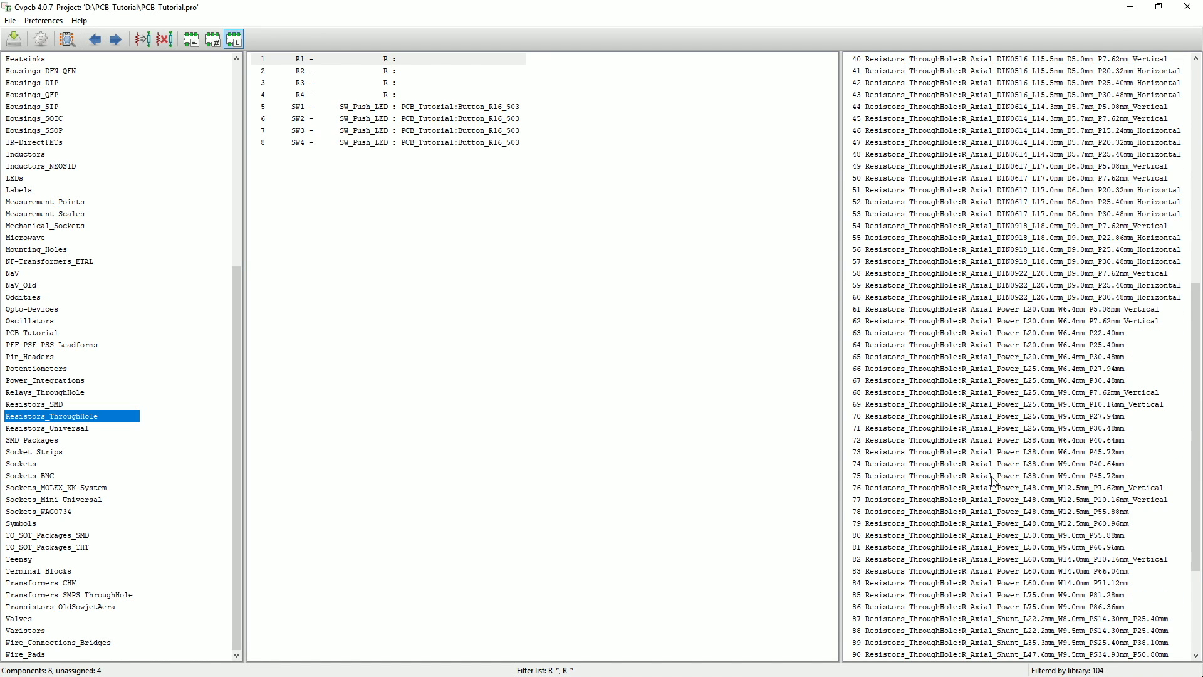
scroll(995, 482, "down", 5)
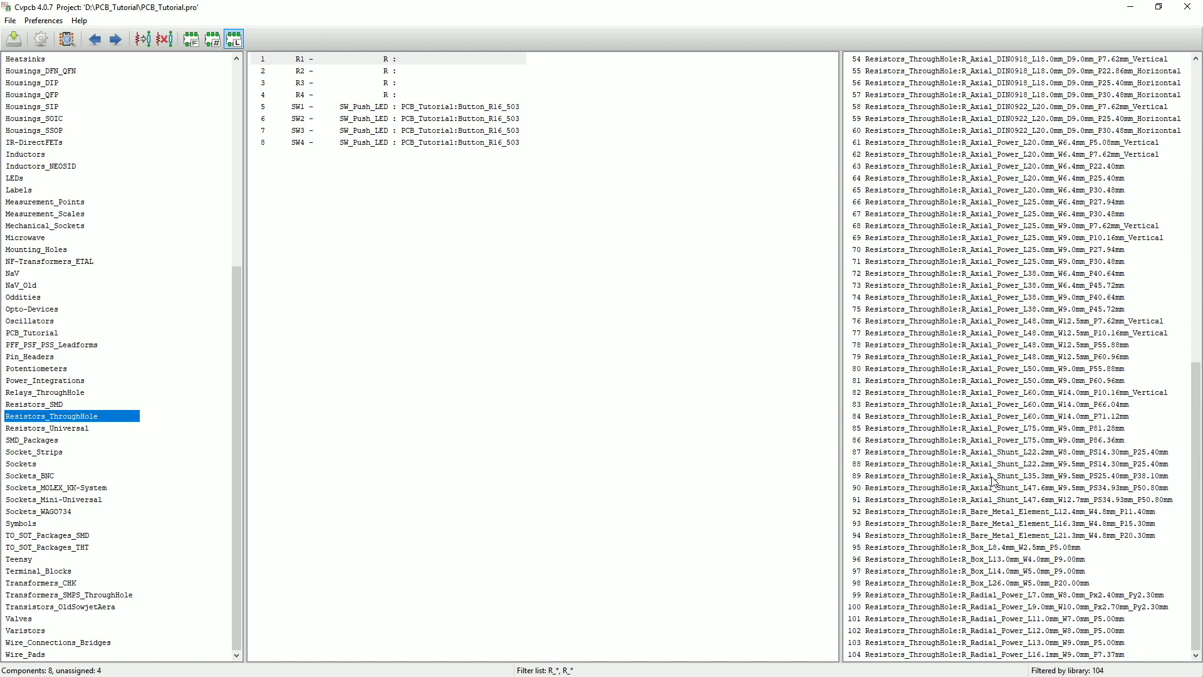
scroll(1082, 469, "up", 18)
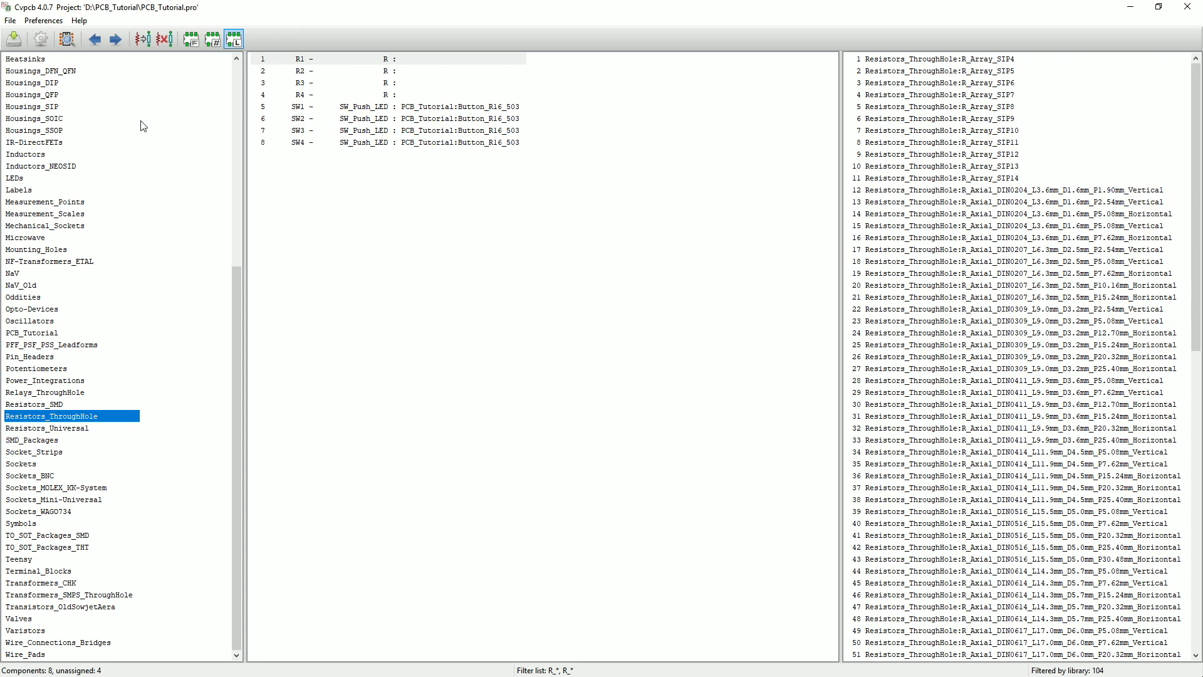
Preview the R_Axial_DIN0204_L3.6mm_D1.6mm_P7.62mm_Horizontal footprint in the Footprint Viewer, then close the viewer.
left_click(67, 41)
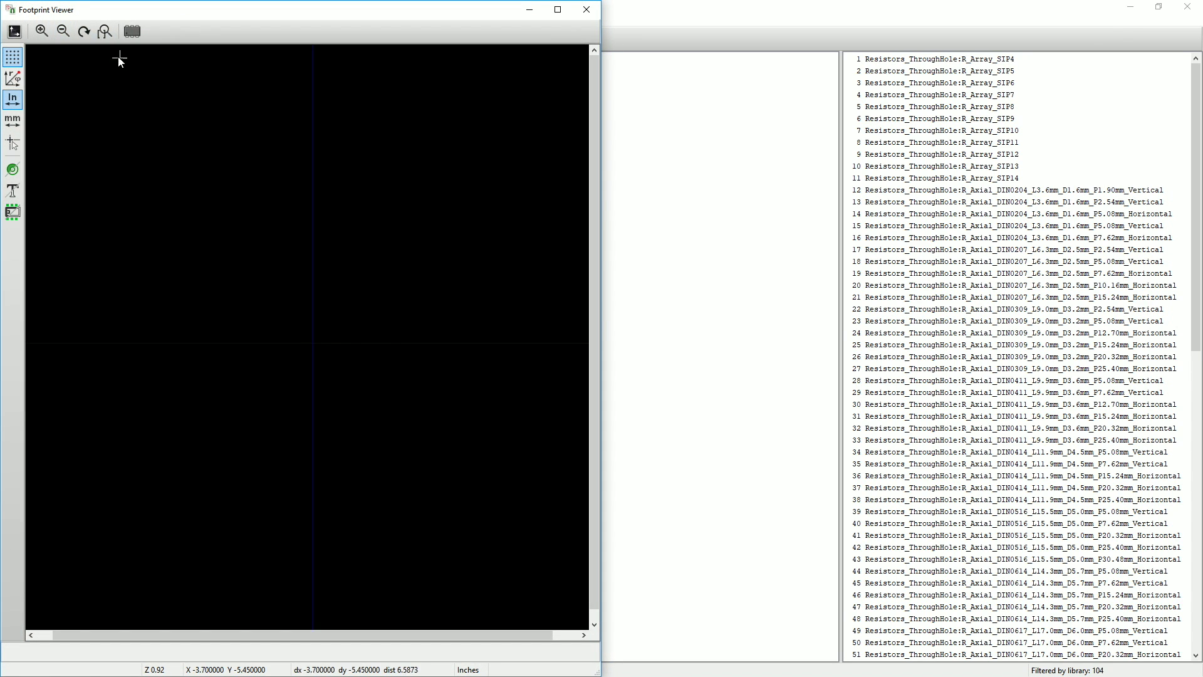
left_click(1019, 239)
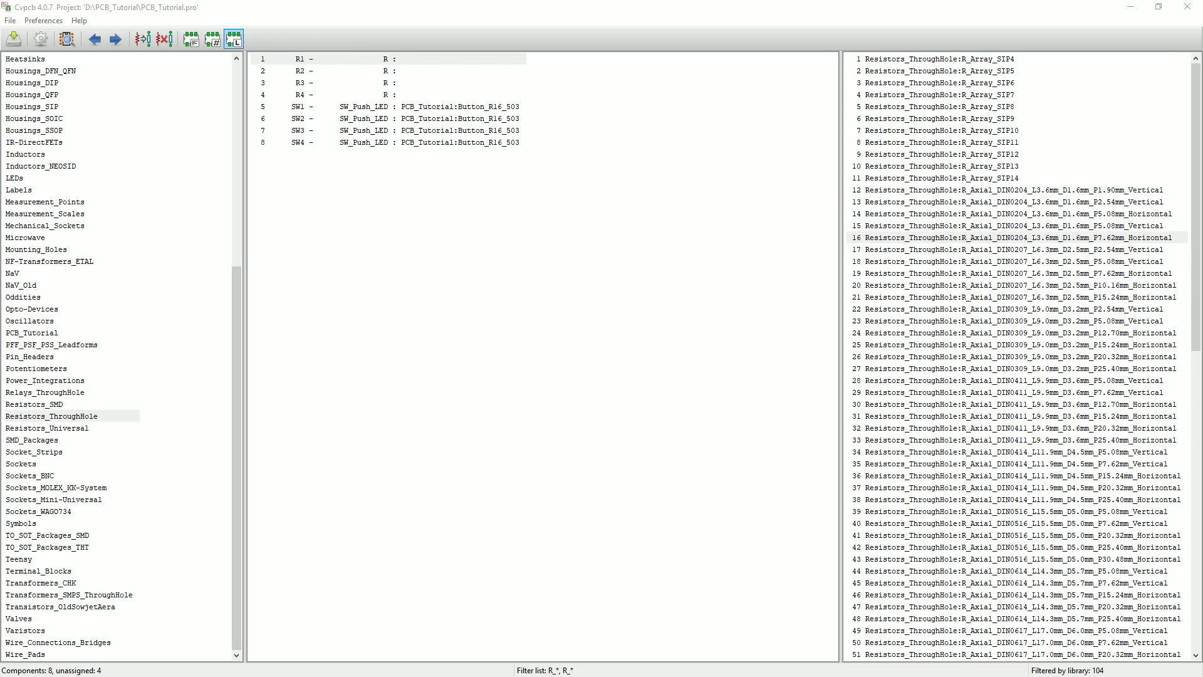
scroll(1020, 337, "down", 3)
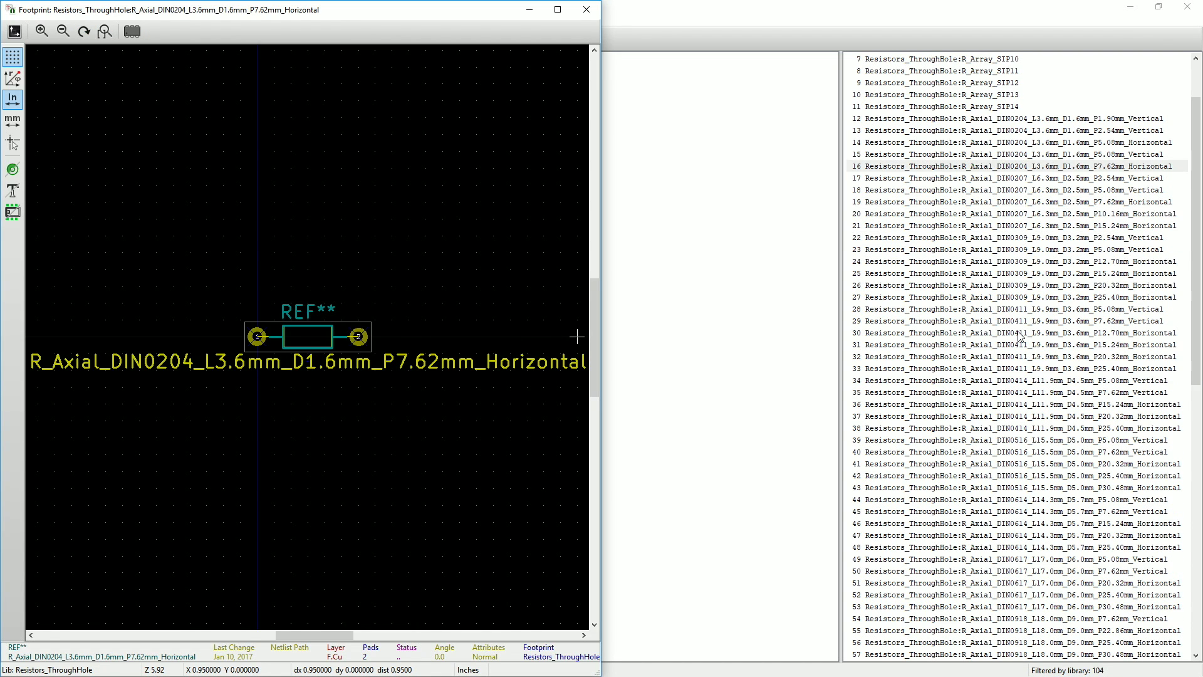
scroll(1020, 337, "up", 3)
left_click(1020, 241)
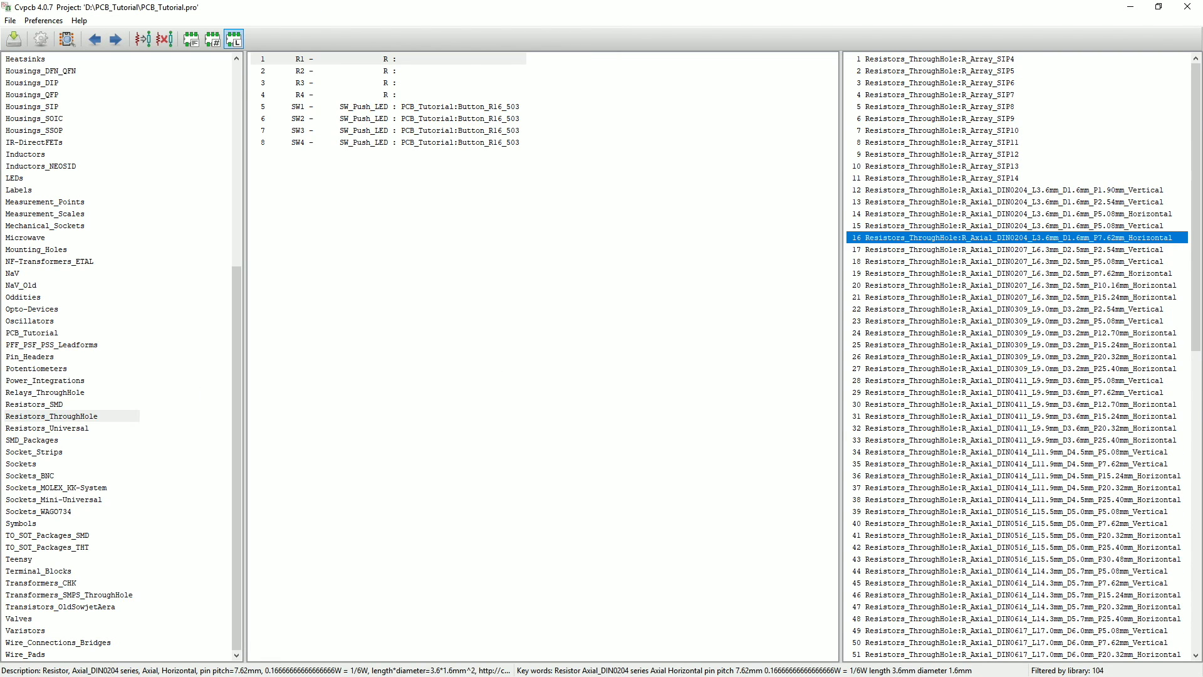
key("alt+Tab")
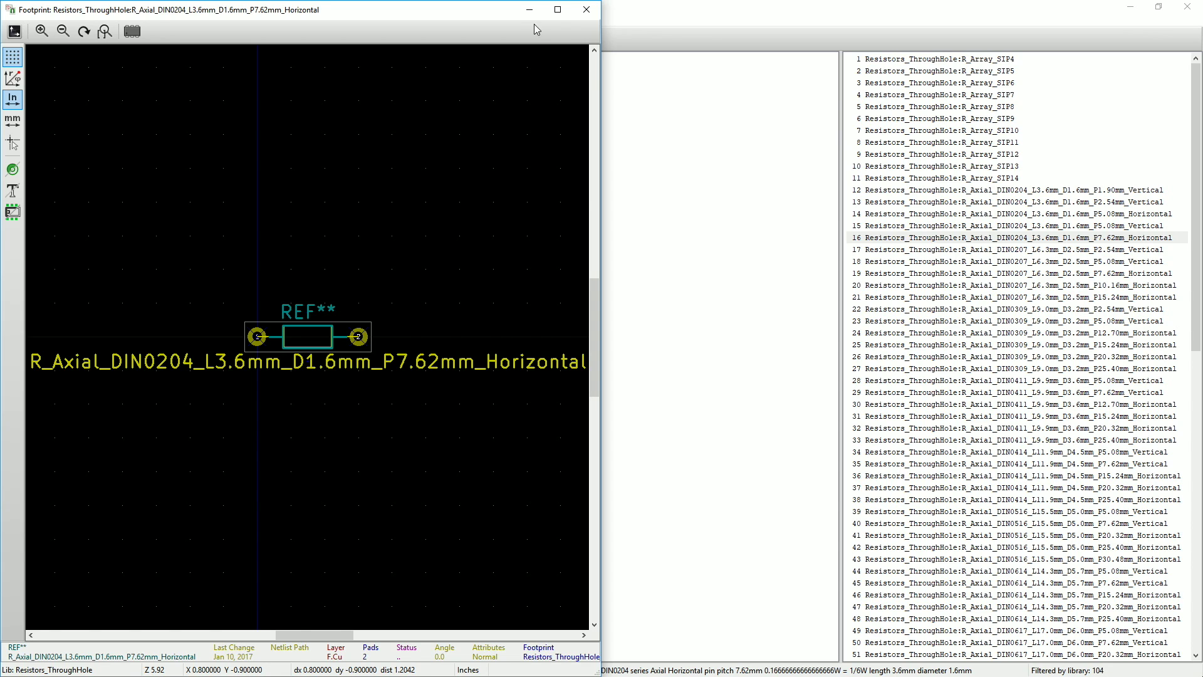
left_click(586, 10)
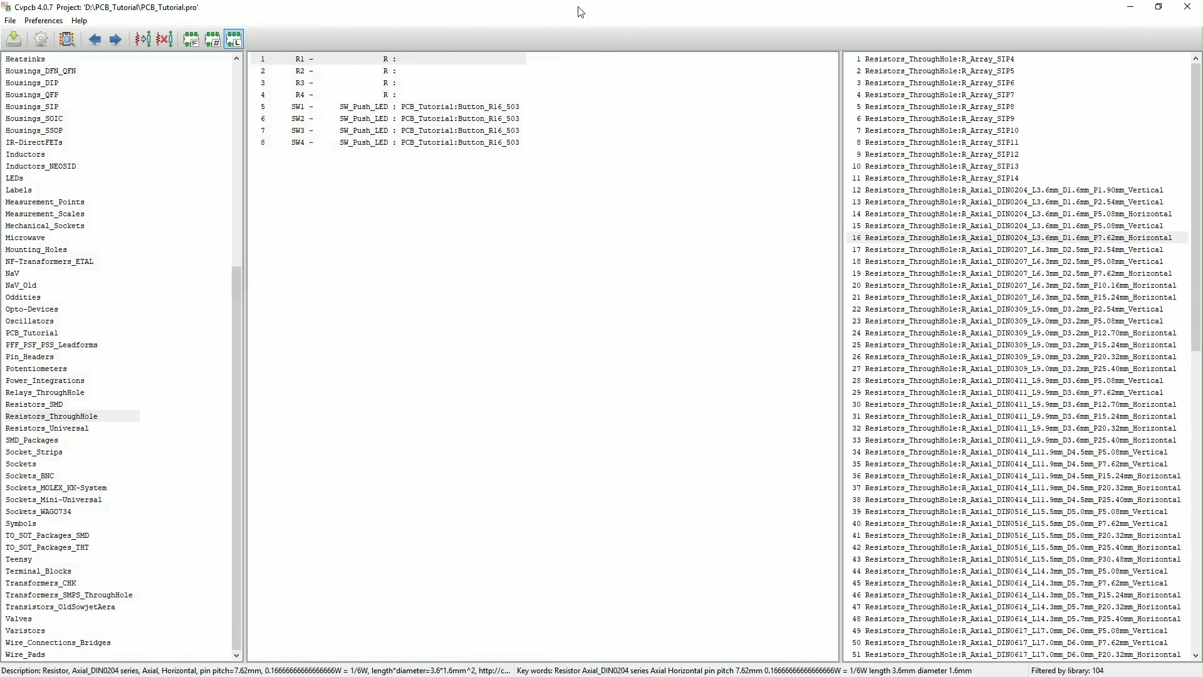
Assign the Resistors_ThroughHole:R_Axial_DIN0204_L3.6mm_D1.6mm_P7.62mm_Horizontal footprint to resistors R1 to R4, then save the footprint associations and close the assignment window.
double_click(1058, 239)
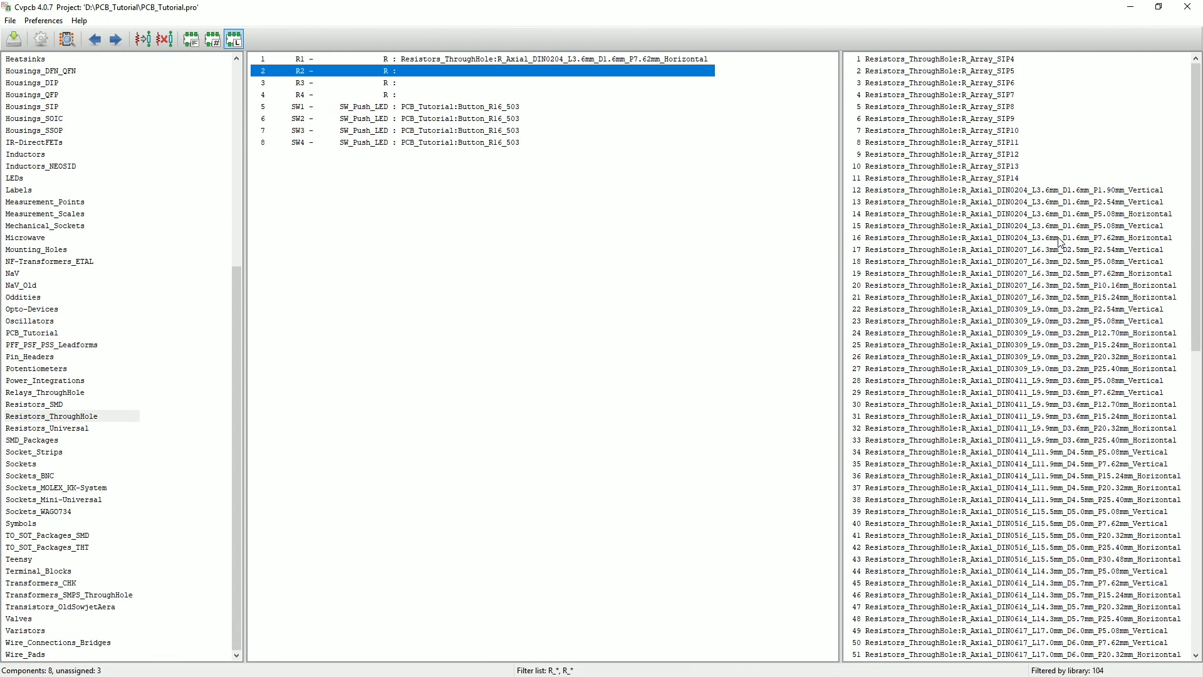
double_click(1058, 239)
double_click(1058, 239)
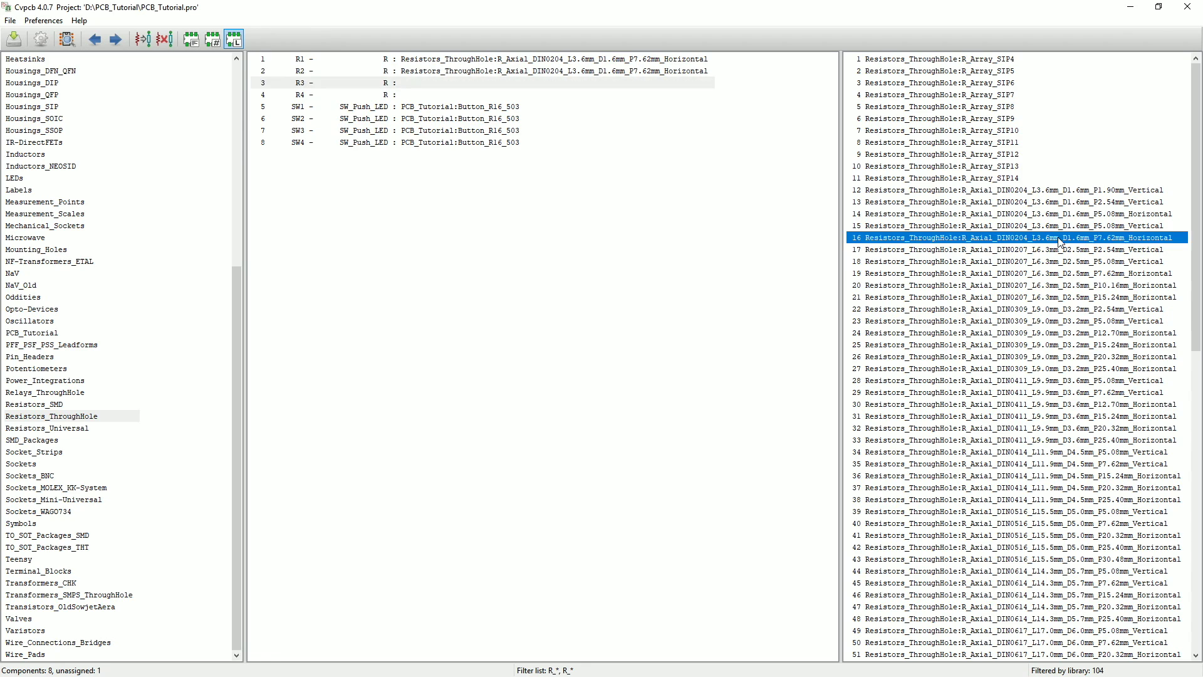
double_click(1059, 239)
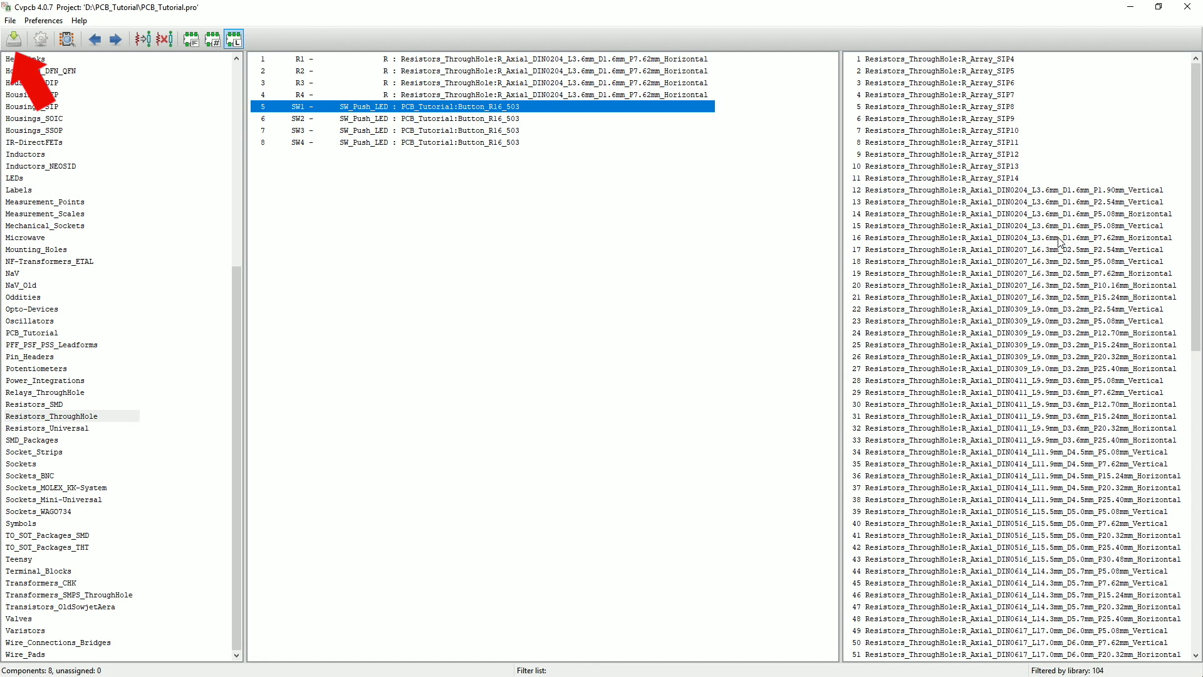
left_click(17, 47)
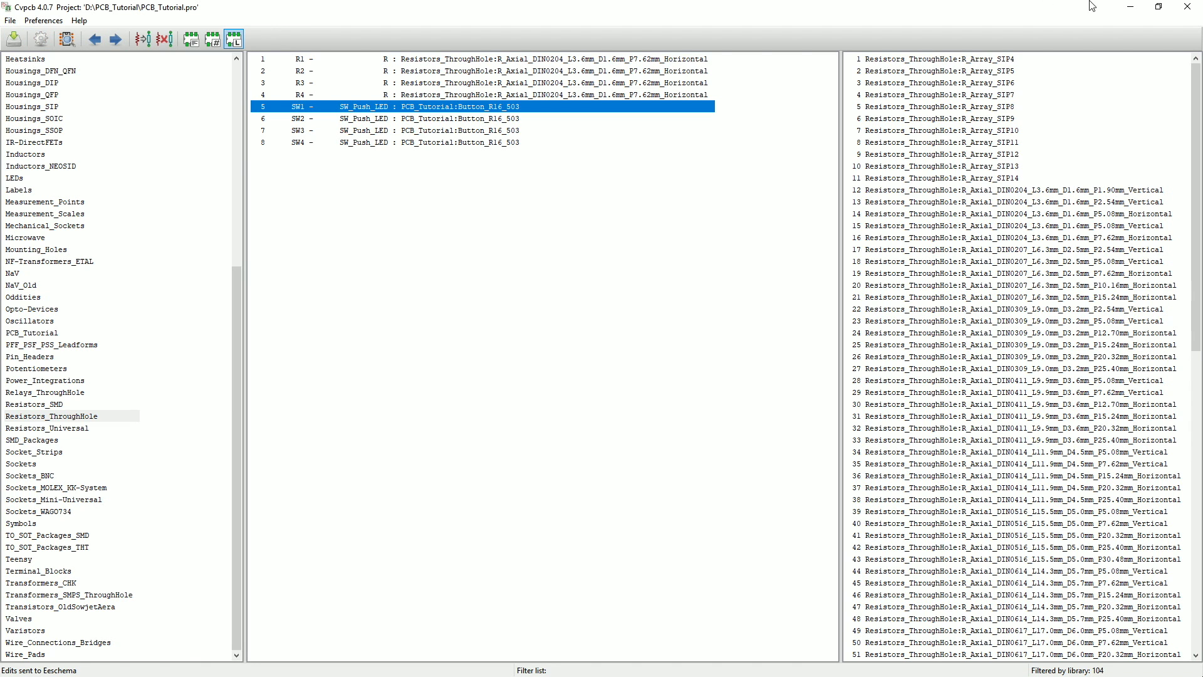
left_click(1187, 6)
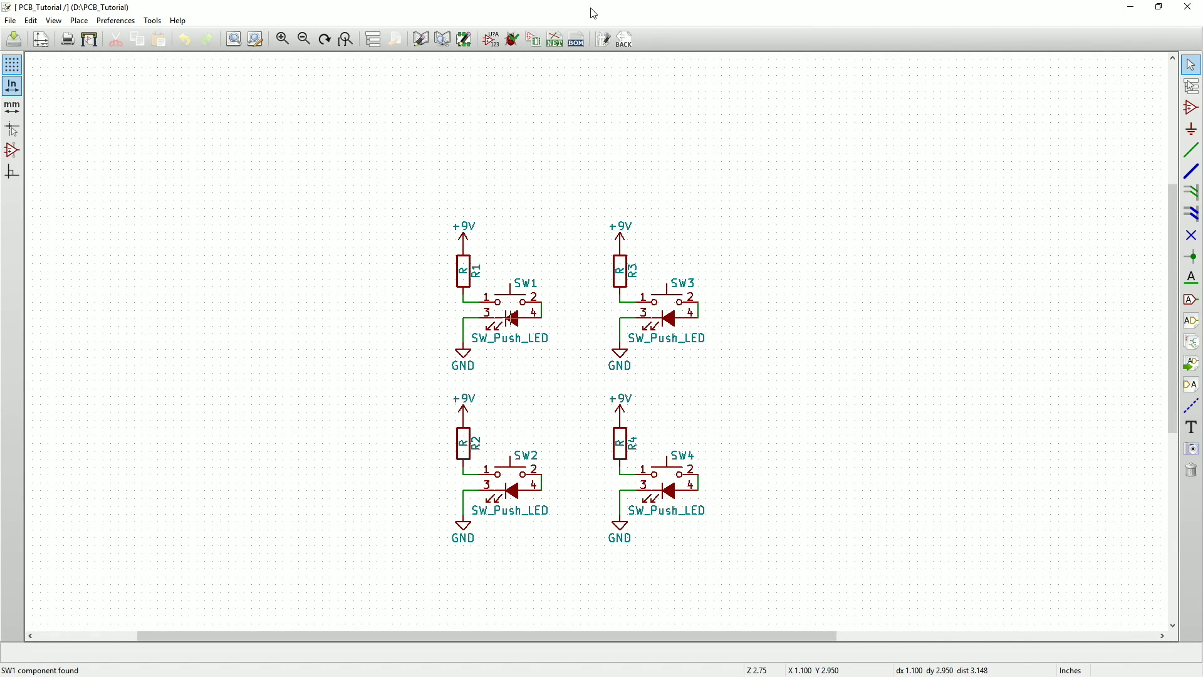
Generate the schematic's netlist in the default Pcbnew format and save it as PCB_Tutorial.net in the PCB_Tutorial project folder.
left_click(555, 40)
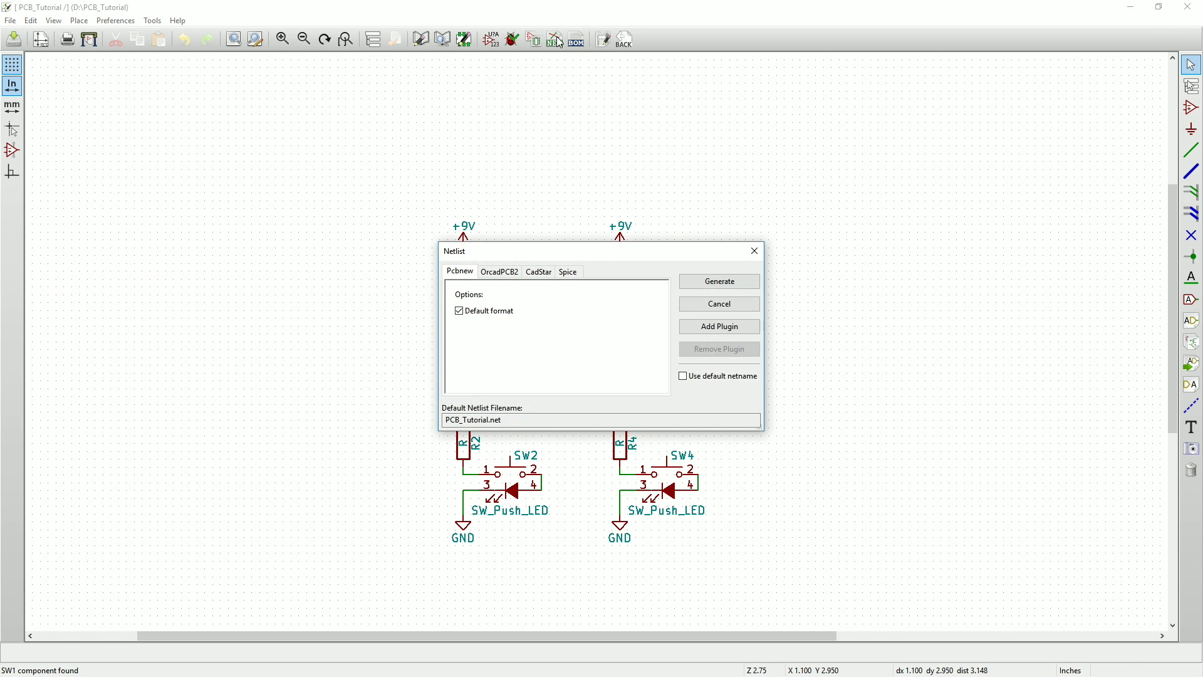
left_click(713, 283)
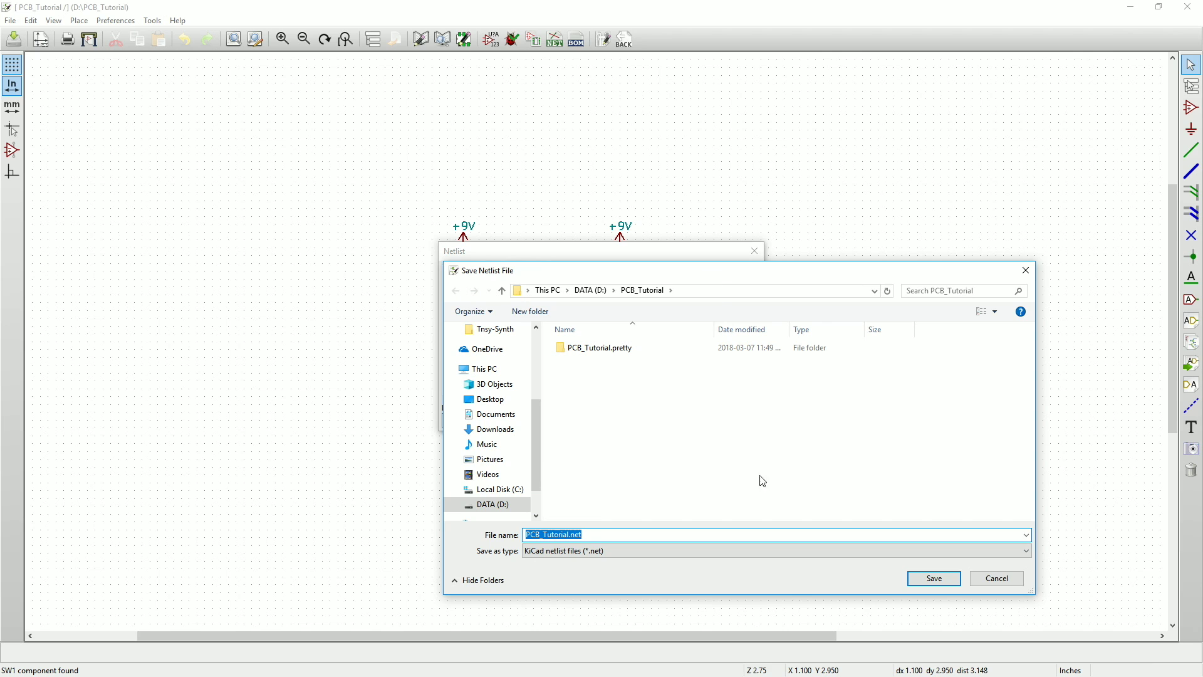
left_click(934, 578)
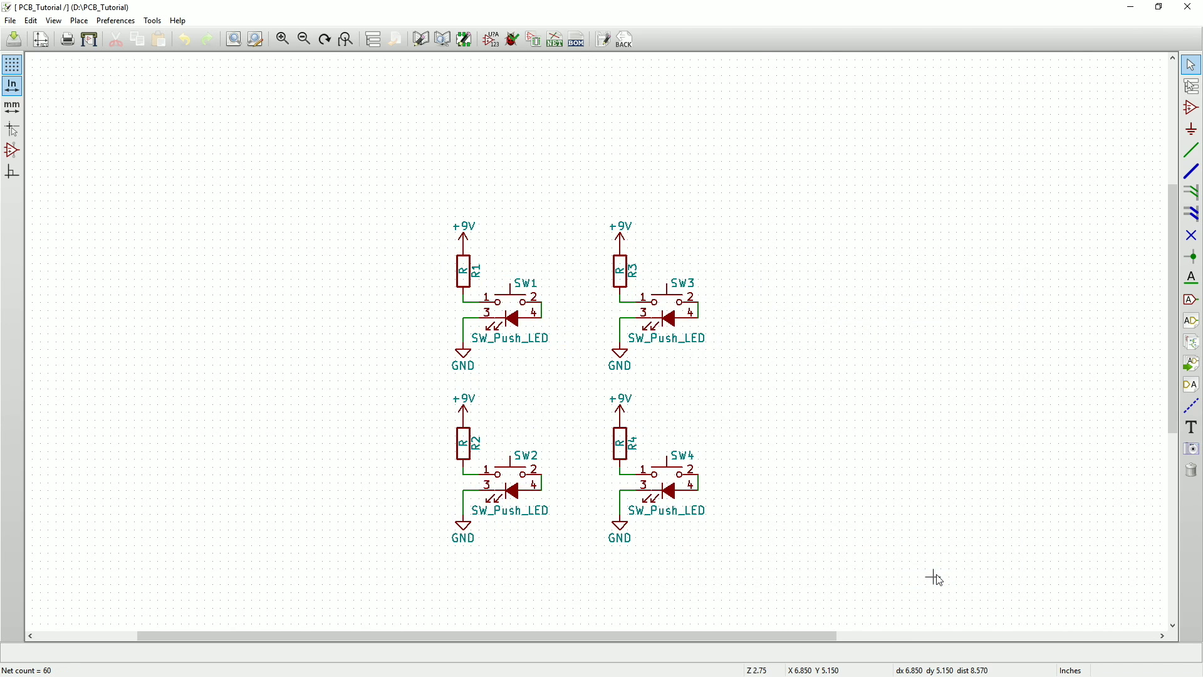